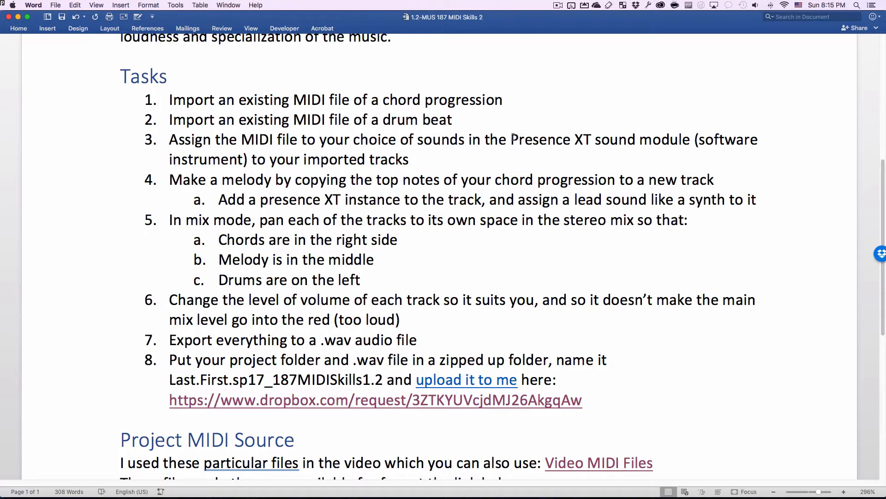
- Review tasks 3 and 4 of the assignment, briefly highlighting 'Presence XT'
drag(511, 138, 589, 140)
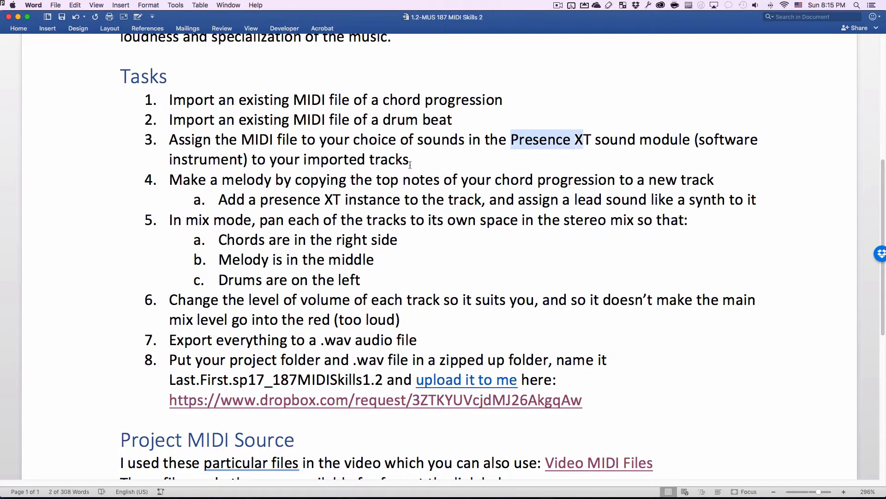
click(395, 159)
scroll(269, 141, down, 3)
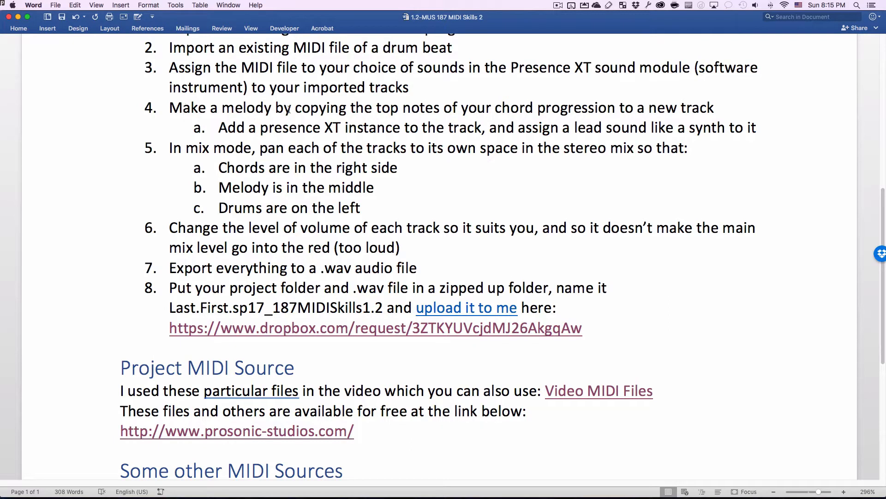
click(310, 109)
- Scroll down to the Project MIDI Source links and bring up the app switcher
scroll(293, 159, down, 3)
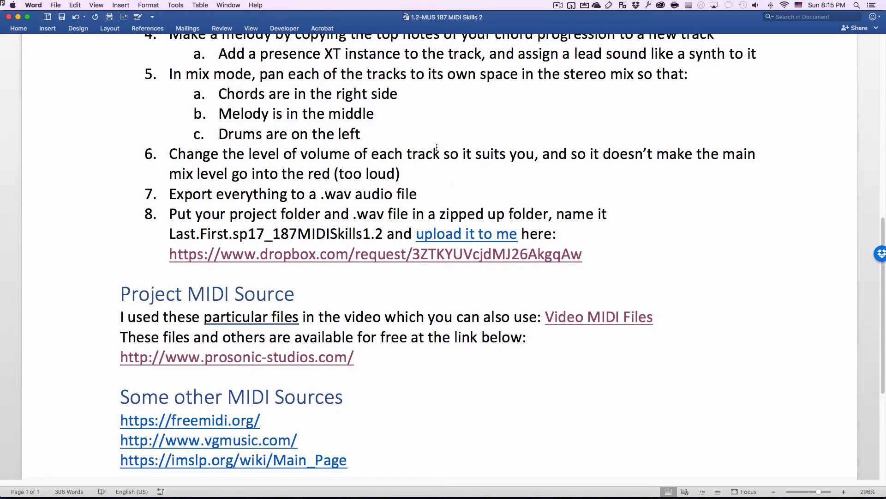
scroll(363, 172, down, 1)
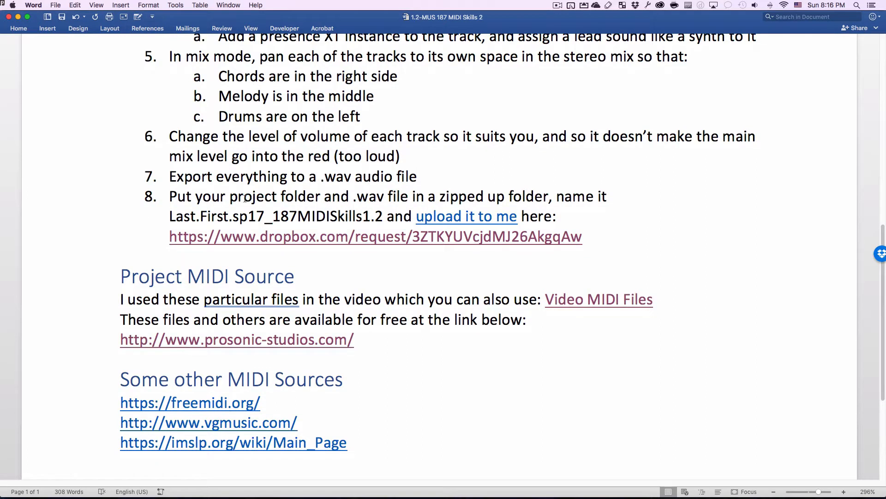
scroll(172, 208, down, 4)
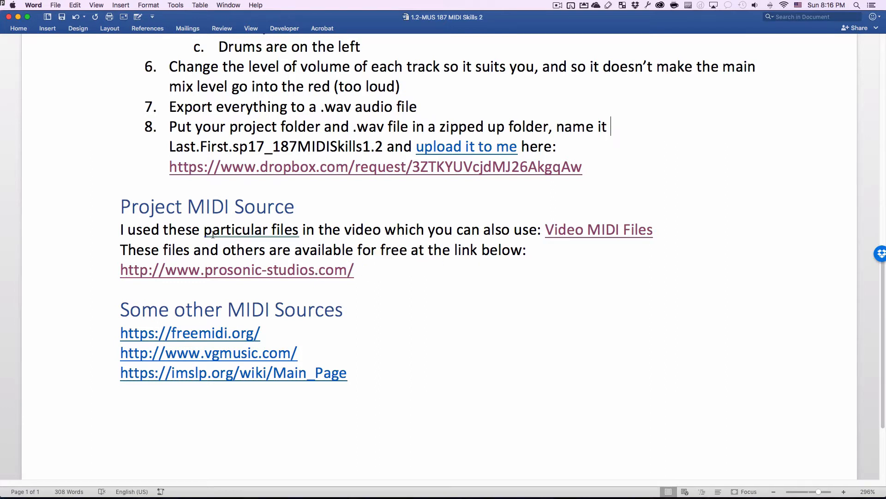
scroll(213, 234, down, 3)
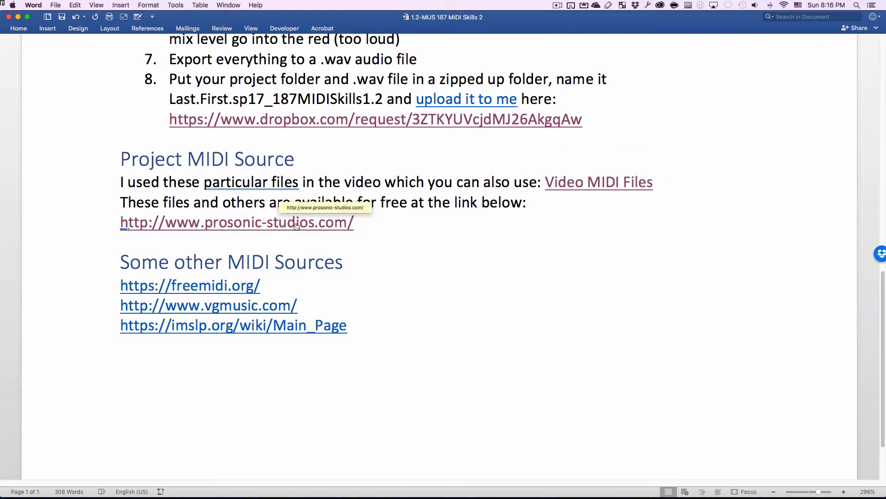
key(super+Tab)
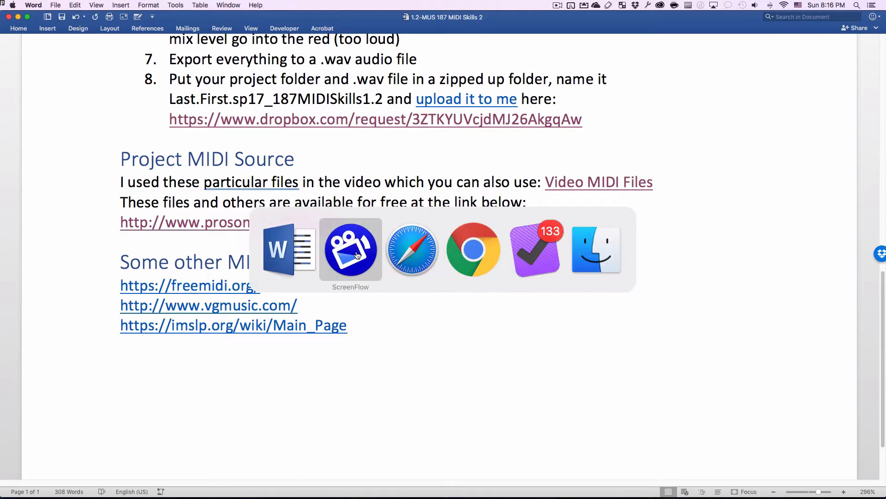
- Open Prosonic Studios' Chord Progressions and Drum Loops pages in new Safari tabs
click(410, 243)
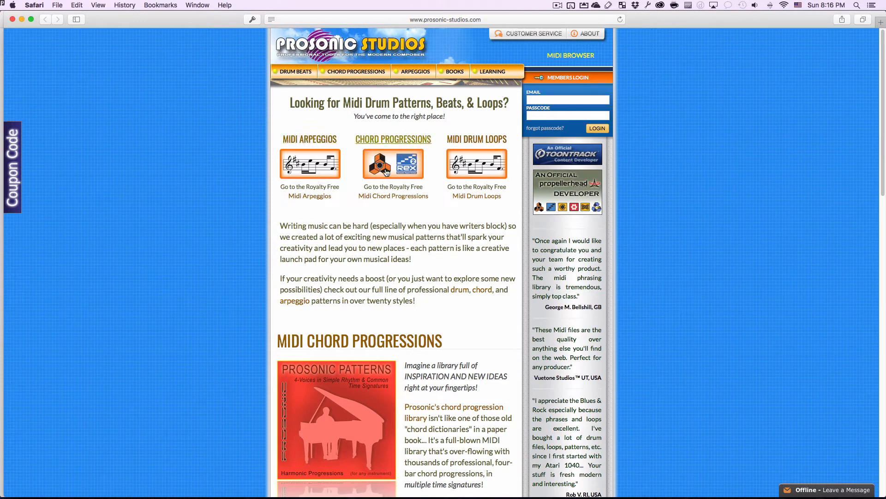
scroll(391, 177, up, 5)
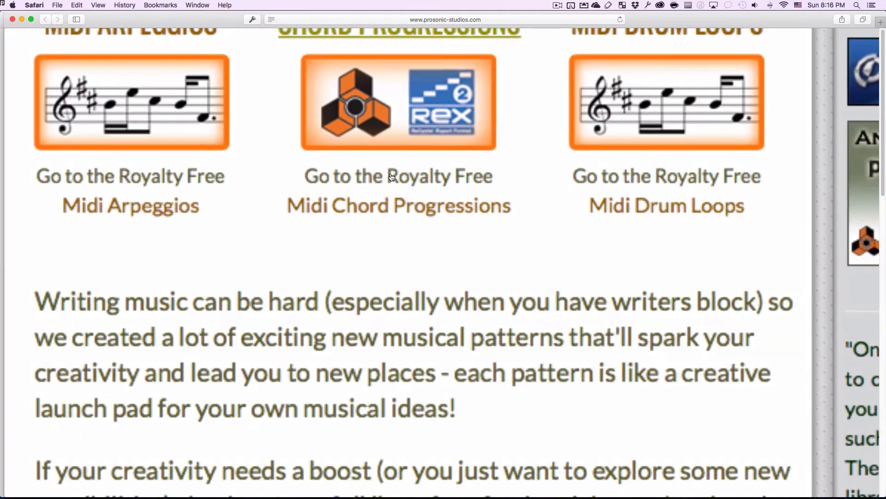
scroll(391, 177, down, 5)
super+click(391, 149)
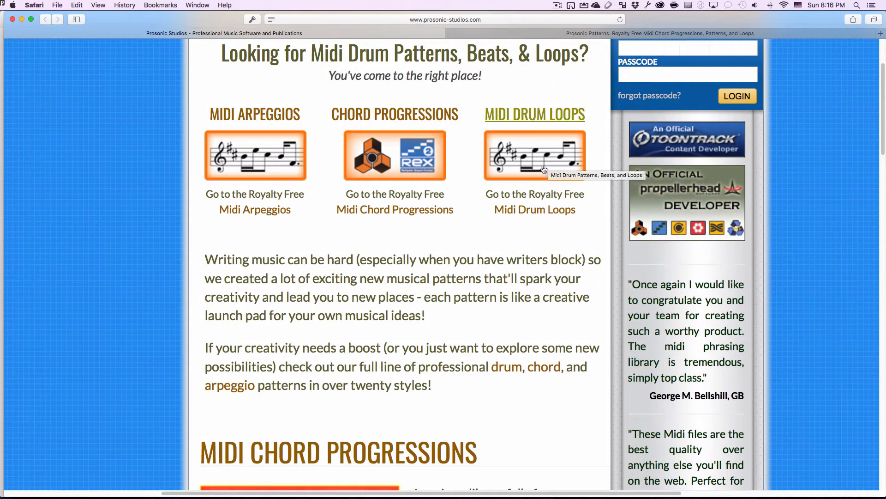
super+click(554, 157)
- Preview a 4-Voices Simple Rhythm chord progression MP3 demo, then go to the Drum Loops tab
click(439, 34)
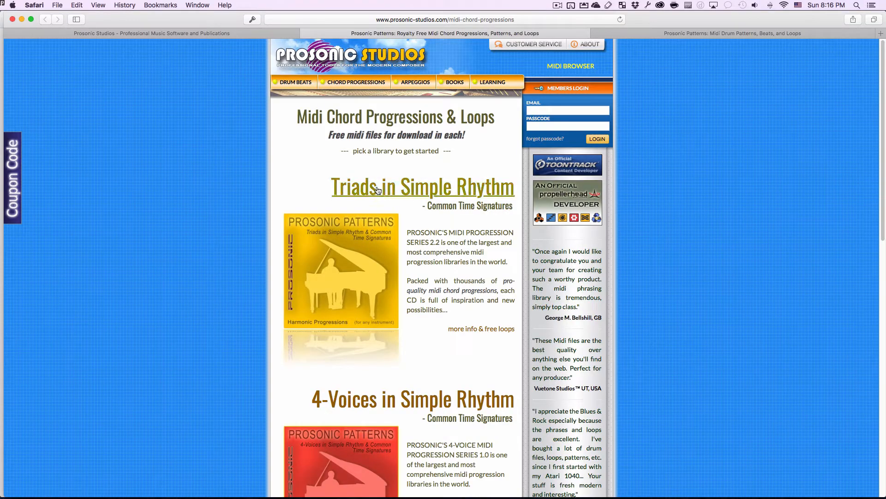
click(389, 399)
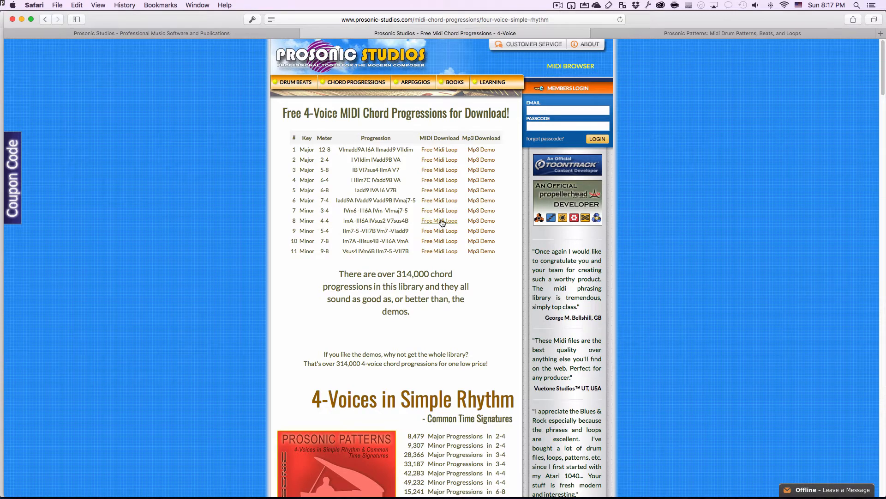
click(476, 222)
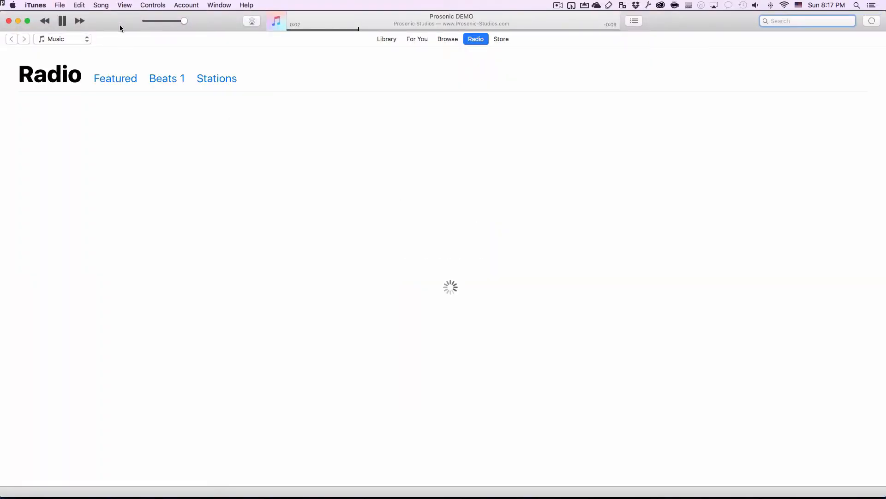
click(63, 23)
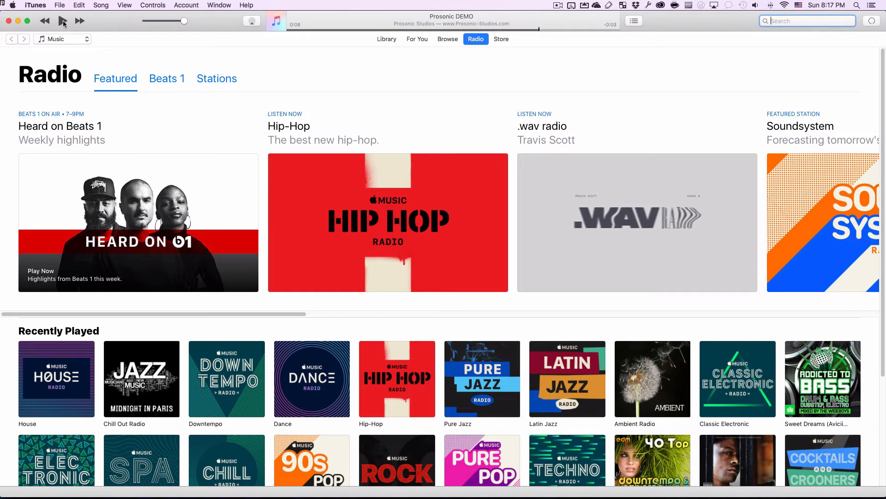
key(super+Tab)
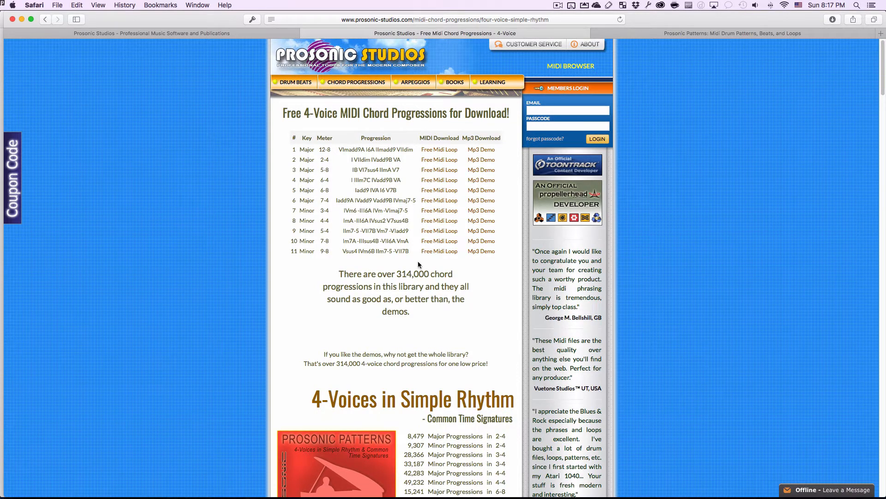
key(ctrl+Tab)
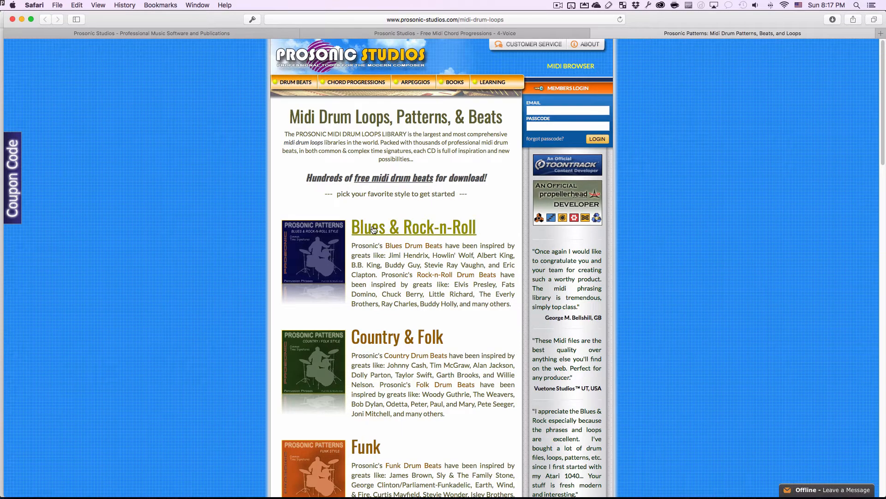
- Preview the row 6 Blues & Rock-n-Roll drum beat MP3 demo, then pause it
click(373, 229)
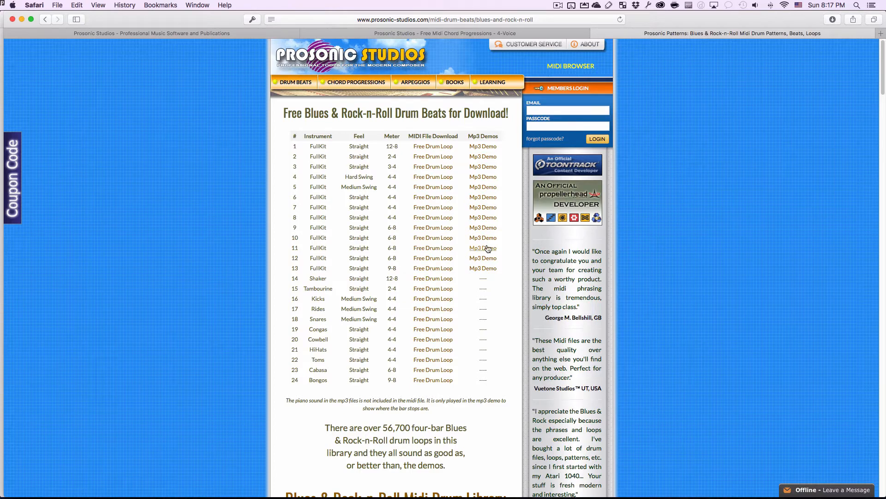
click(478, 197)
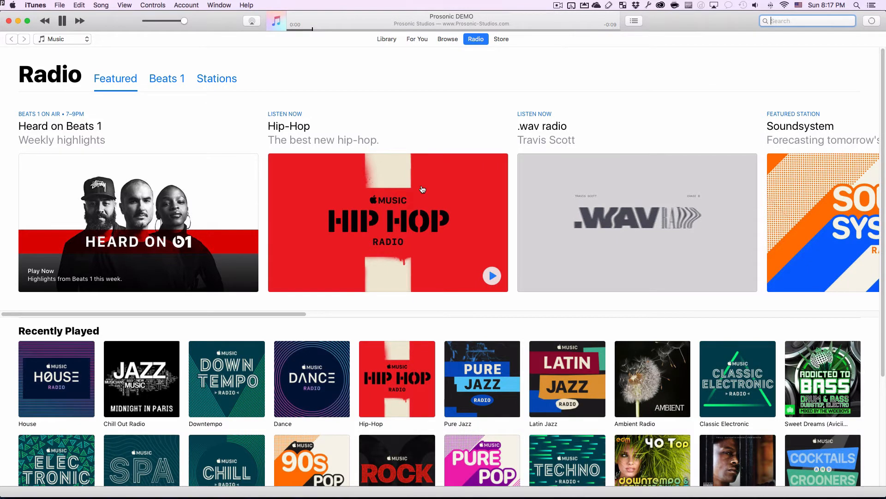
click(61, 20)
- Return to Safari and bring the Dropbox MIDI Files zip page forward
key(super+Tab)
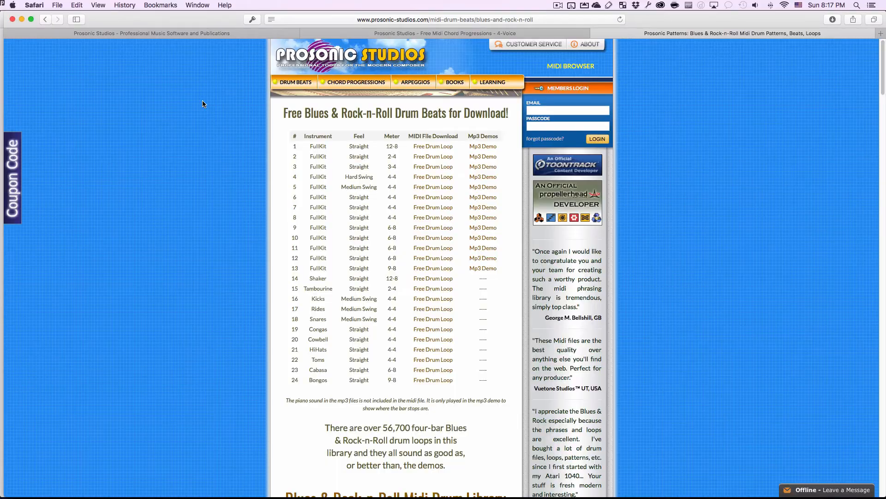
click(208, 34)
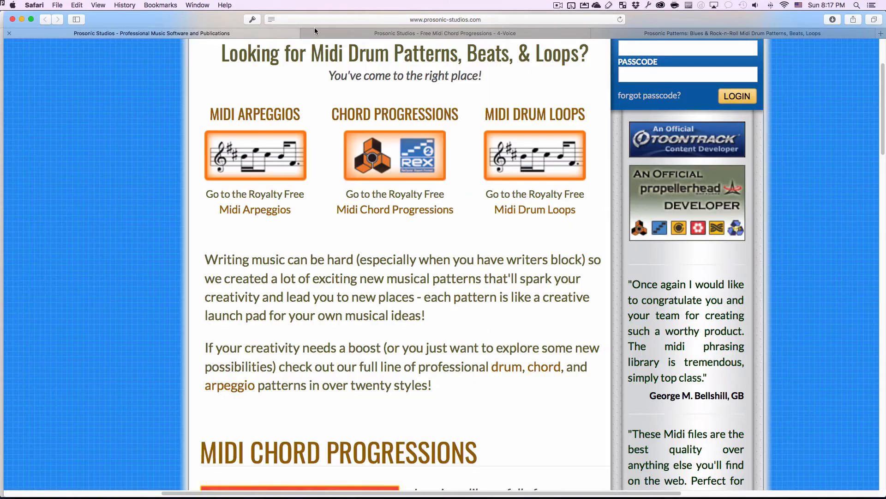
key(super+grave)
key(super+grave)
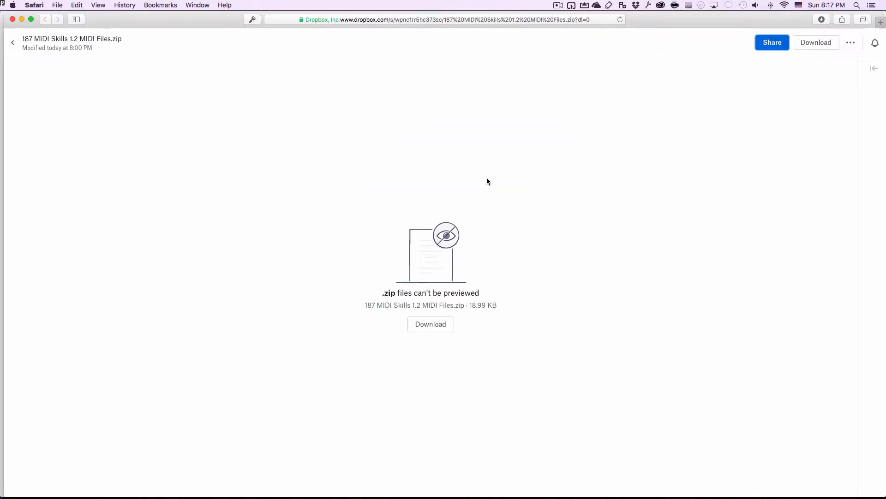
- Start downloading the MIDI files zip from Dropbox, then return to the Word assignment
click(439, 328)
key(super+Tab)
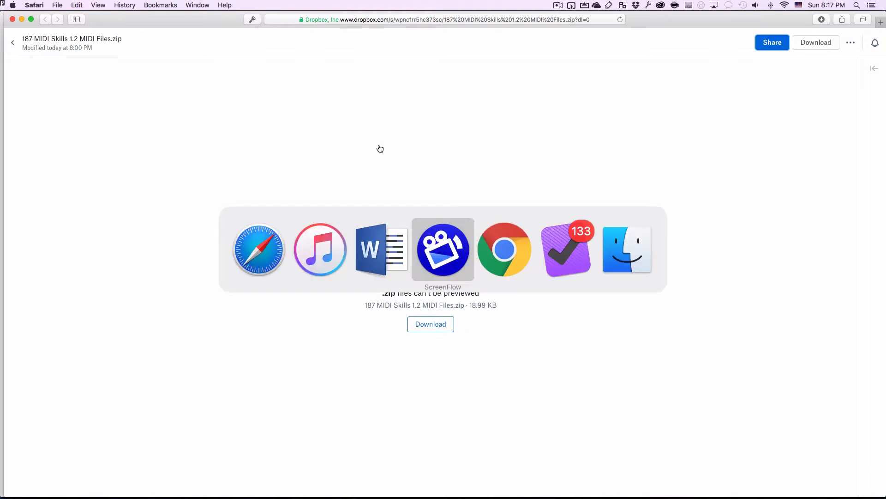
click(388, 229)
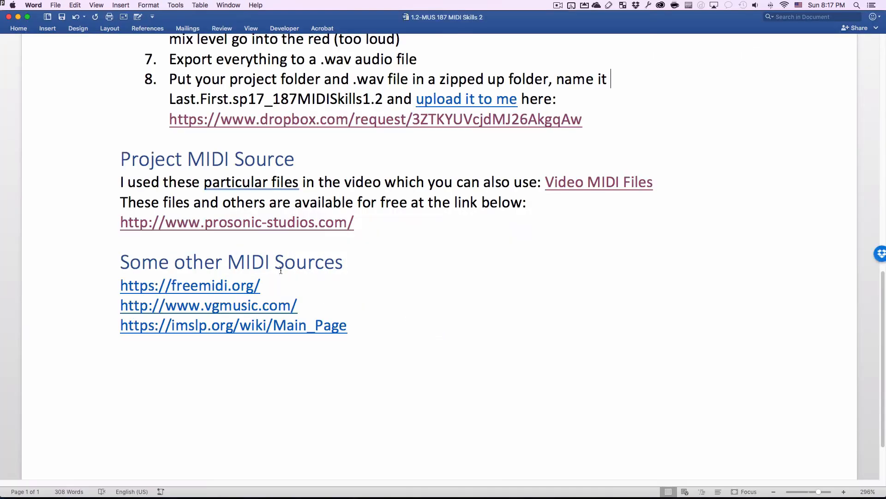
- Download 187 MIDI Skills 1.2 MIDI Files.zip via the Video MIDI Files link, then go to Finder
click(612, 187)
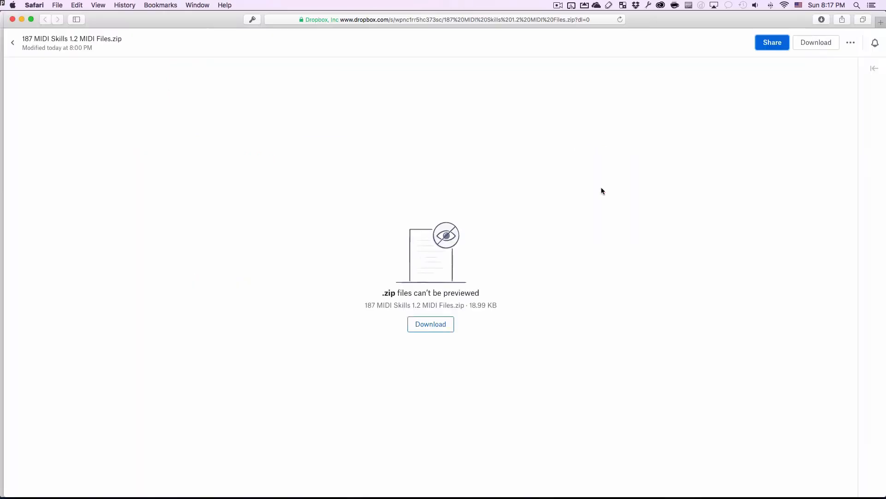
click(431, 324)
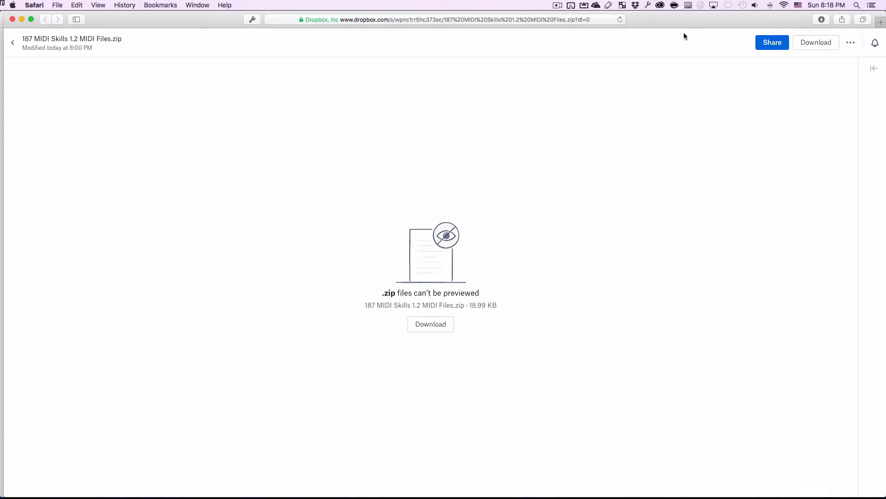
key(super+Tab)
click(623, 238)
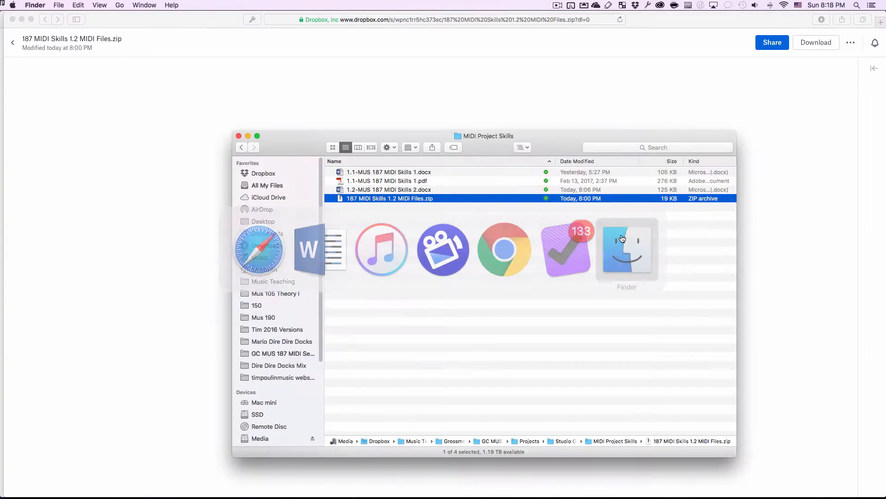
- Drag FNK_4-4_NmlStr_T047_FullKit_044.mid from Finder into Studio One and accept General MIDI sounds
key(super+shift+f)
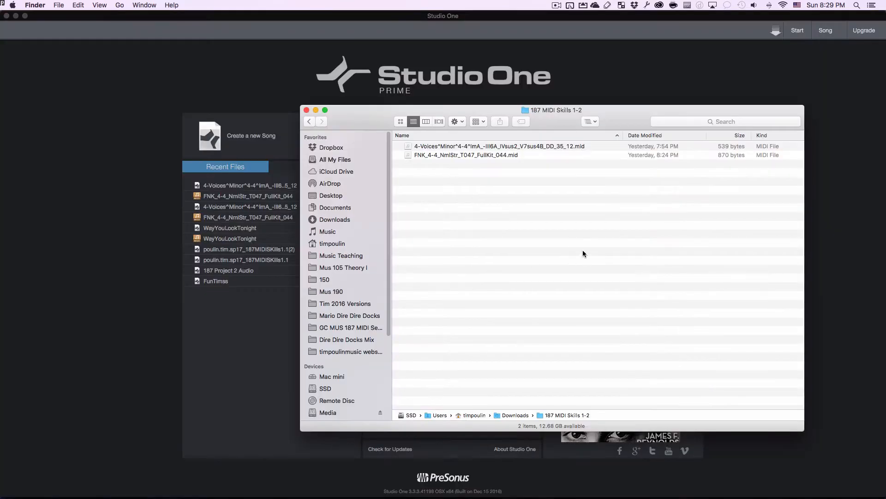
click(458, 157)
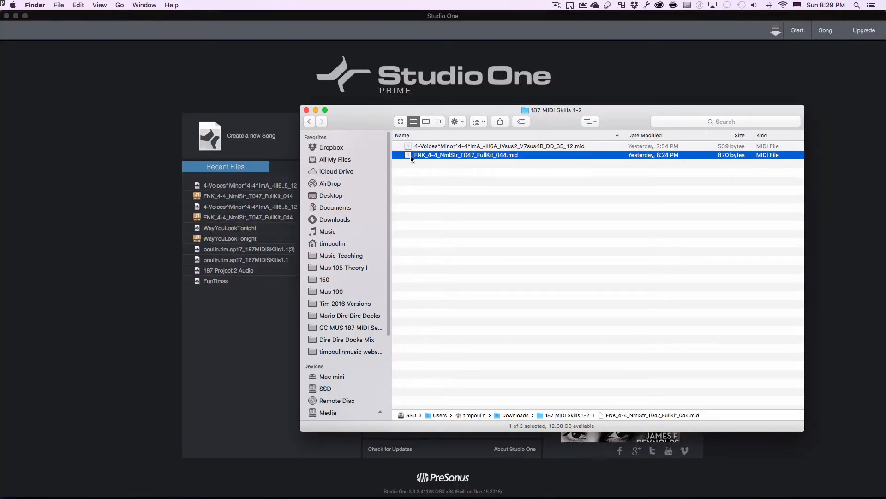
drag(410, 156, 181, 162)
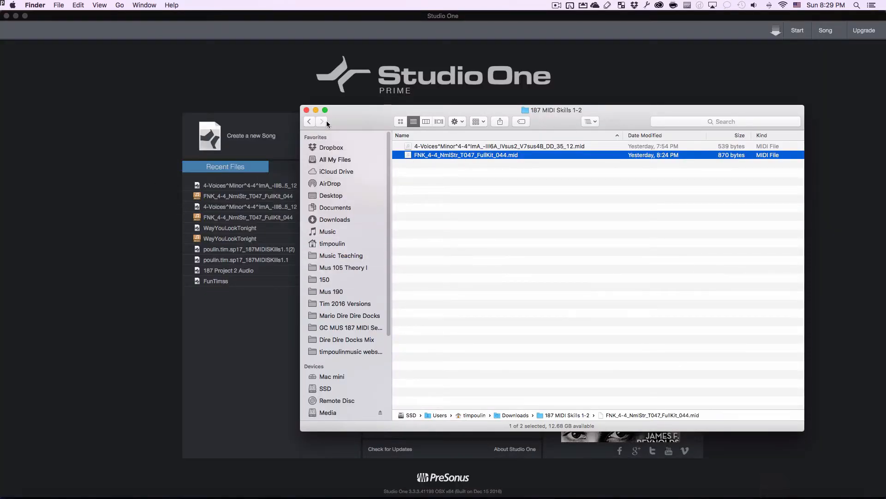
drag(326, 121, 347, 223)
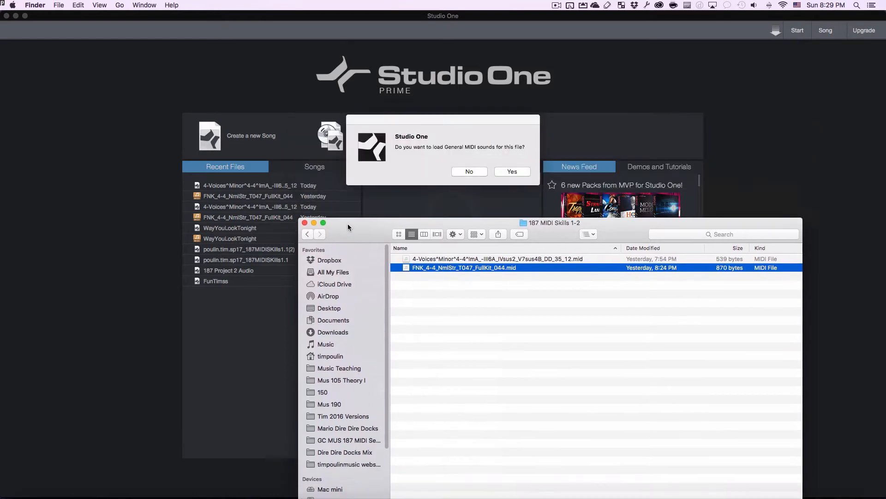
click(523, 171)
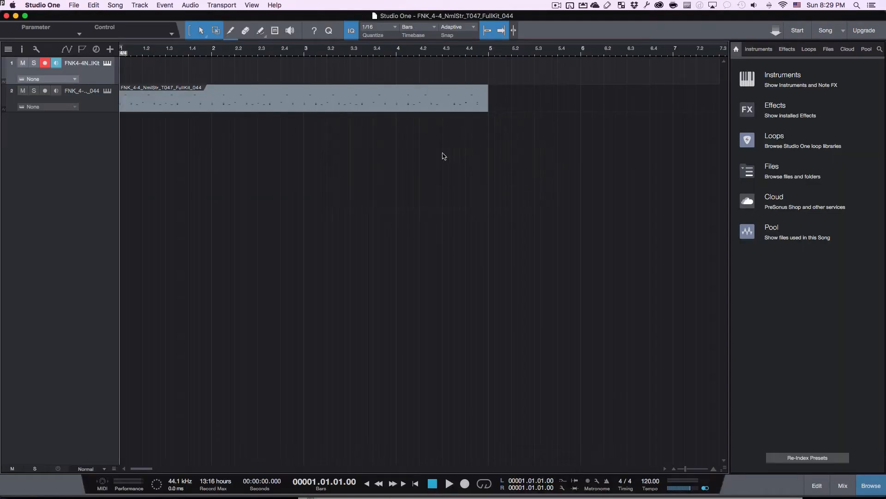
- Play the imported drum pattern and delete the empty first track
click(102, 104)
key(space)
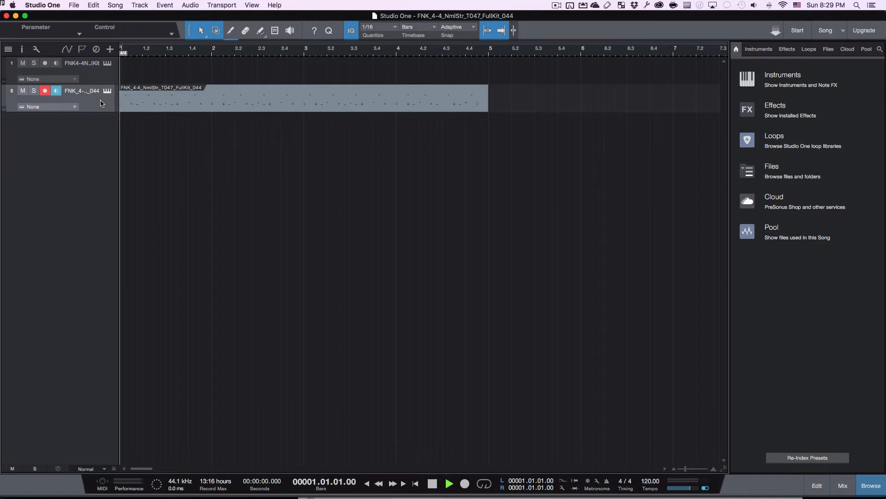
click(106, 80)
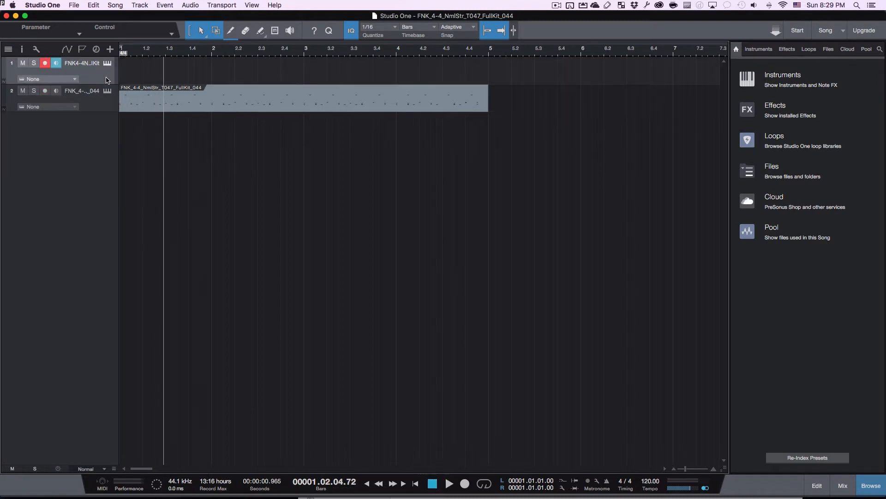
right_click(107, 79)
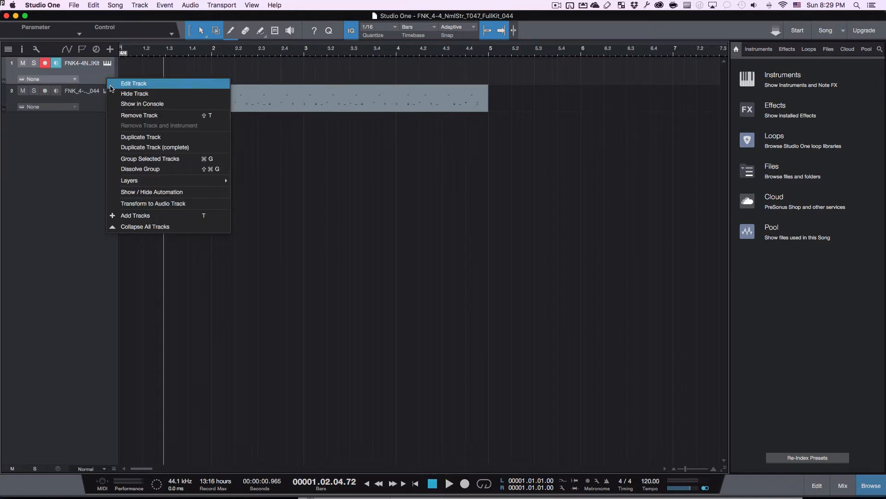
click(128, 119)
- Set and enable a loop over bars 1–5, then drag Presence onto the drum track
double_click(170, 78)
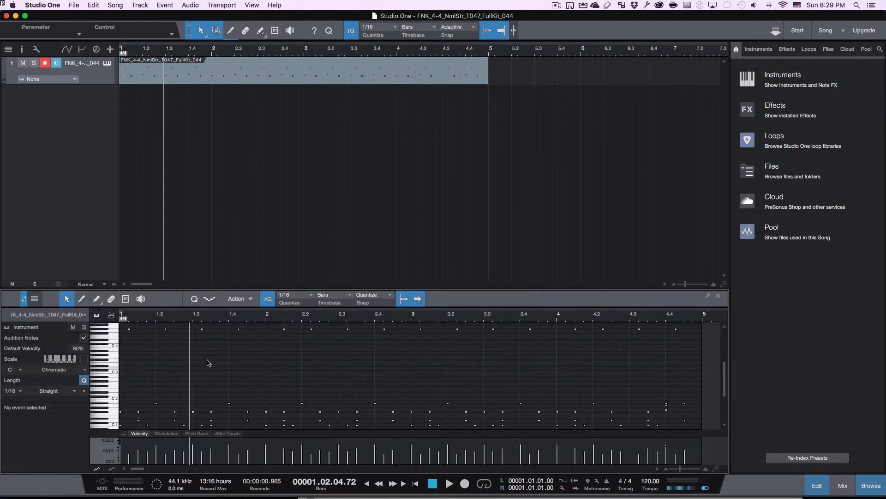
key(space)
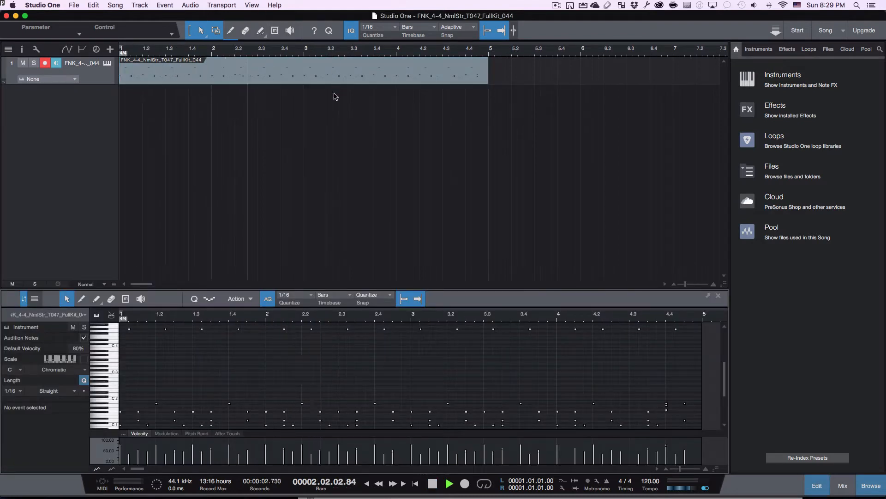
key(space)
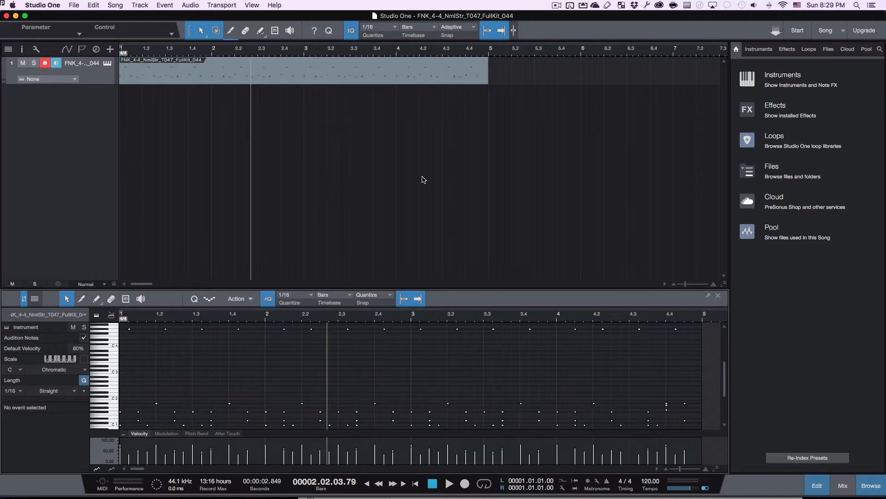
click(121, 45)
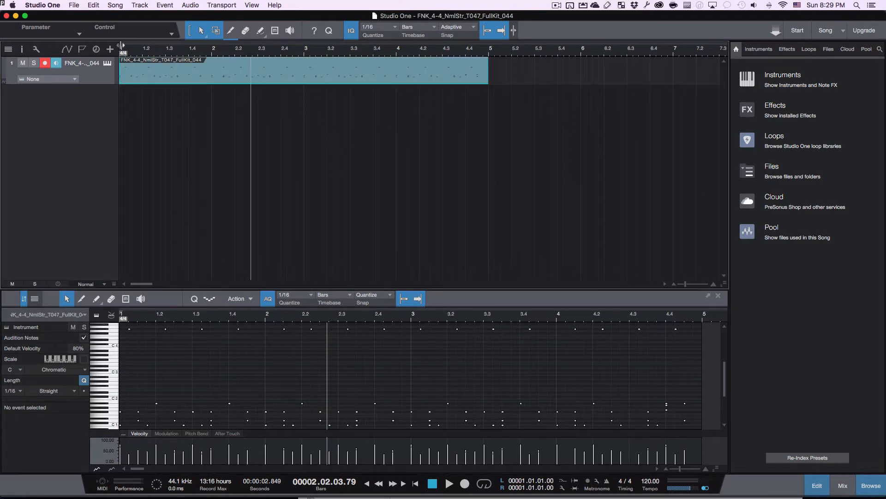
drag(122, 46, 488, 42)
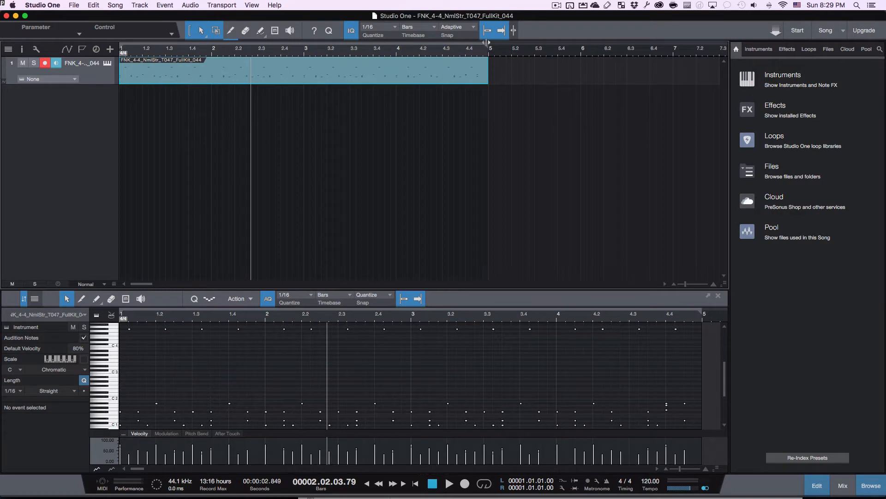
click(482, 483)
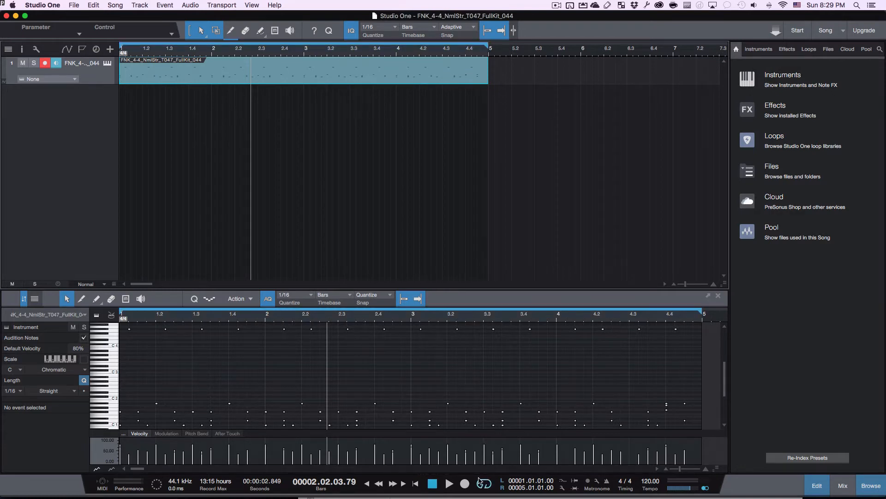
click(416, 483)
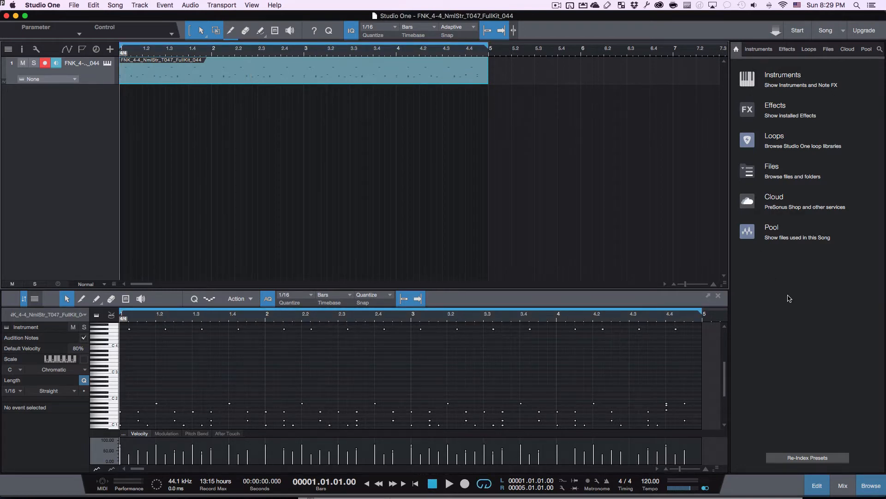
click(773, 77)
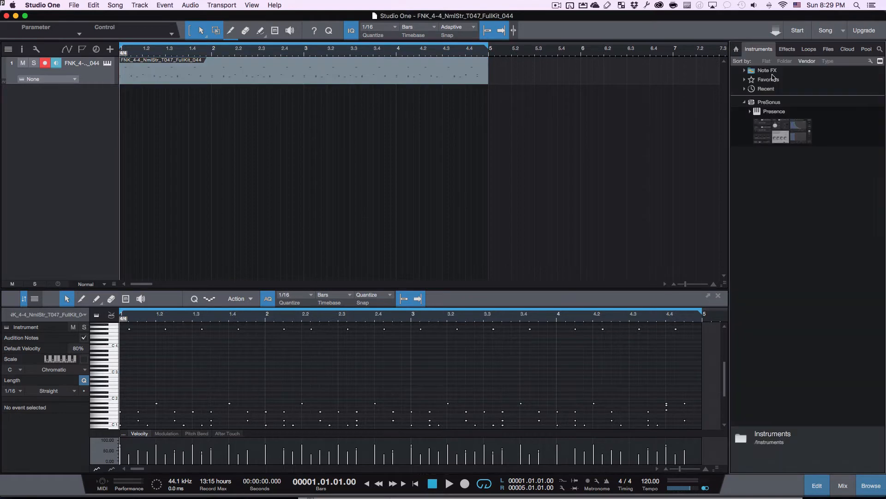
drag(774, 132, 90, 72)
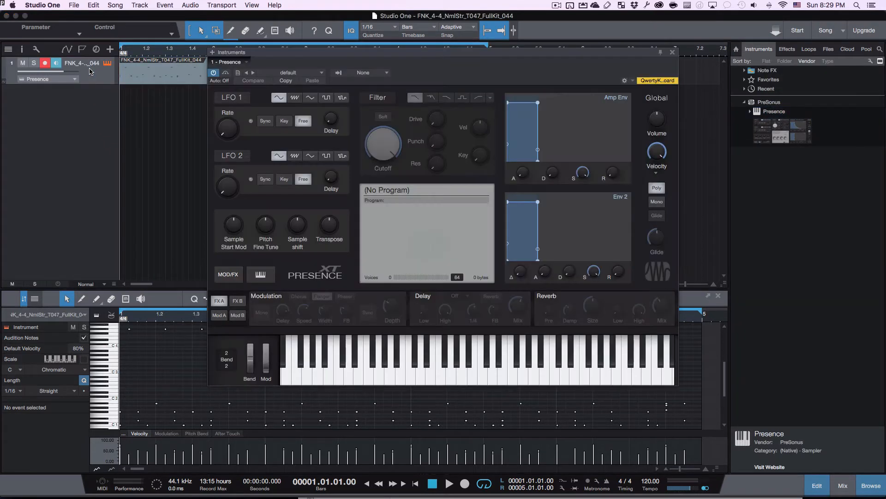
- Load the Presence Artist Instruments > Drum Kits > Dance Kit preset and play it
click(299, 73)
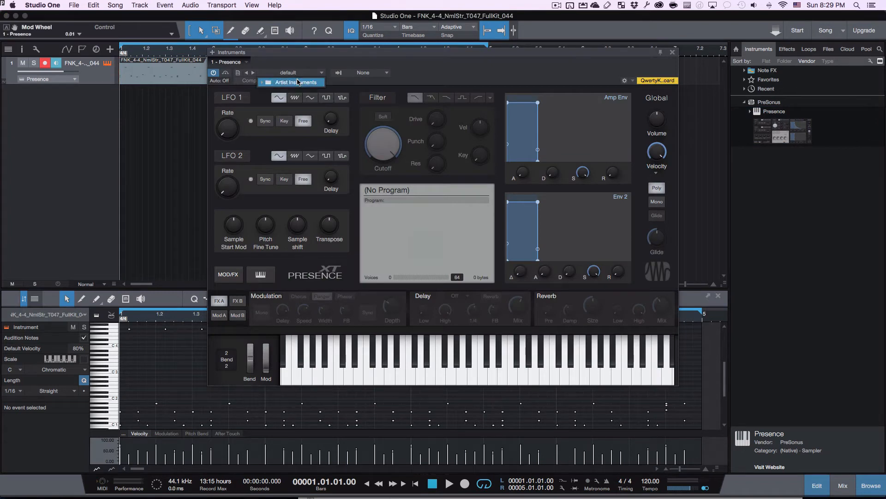
click(298, 82)
click(280, 110)
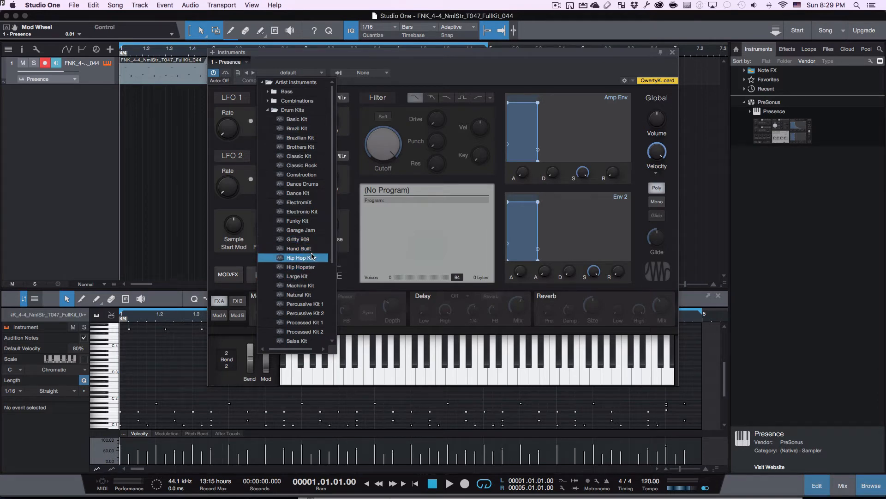
click(324, 194)
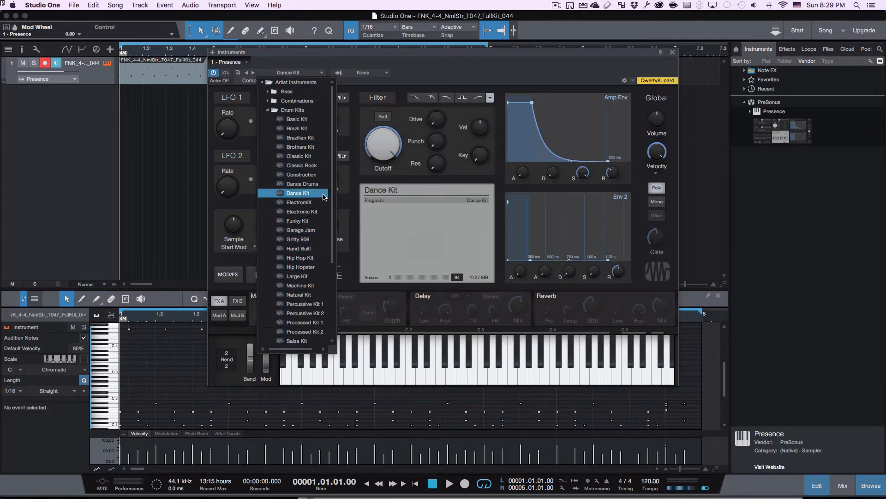
click(425, 359)
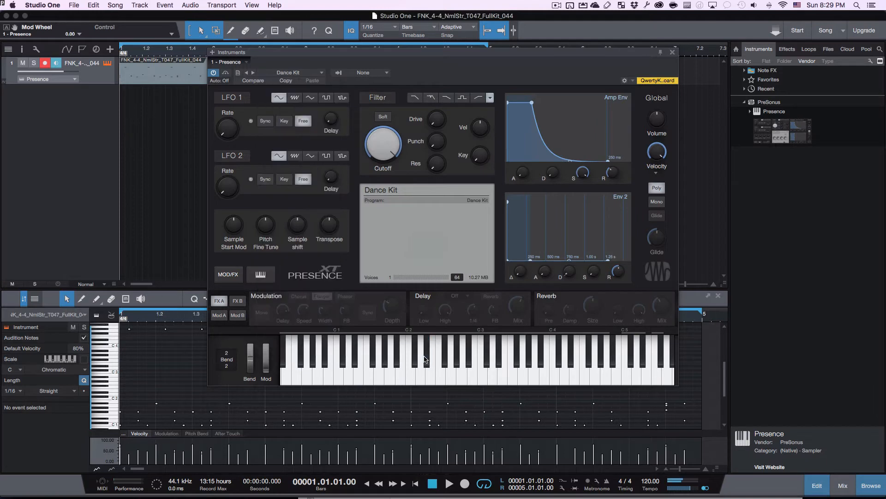
key(space)
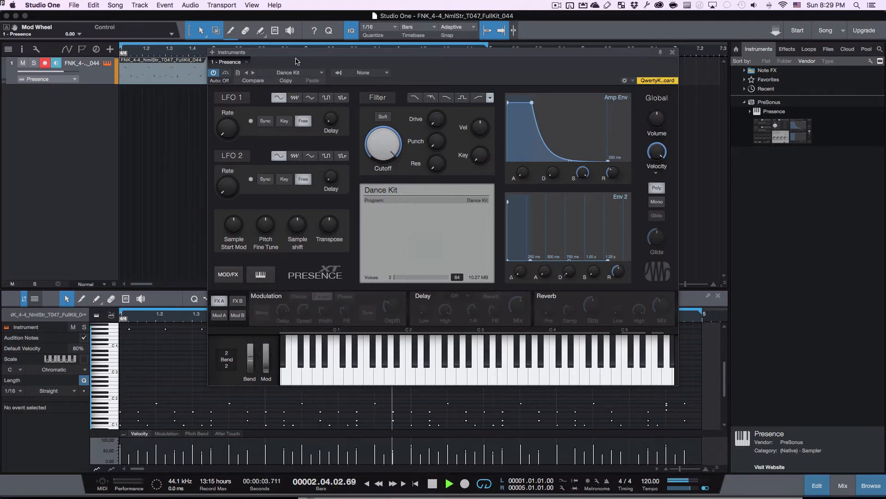
- Step through ElectromiX, Electronic Kit, Funky Kit and Garage Jam presets to Gritty 909
drag(300, 56, 304, 153)
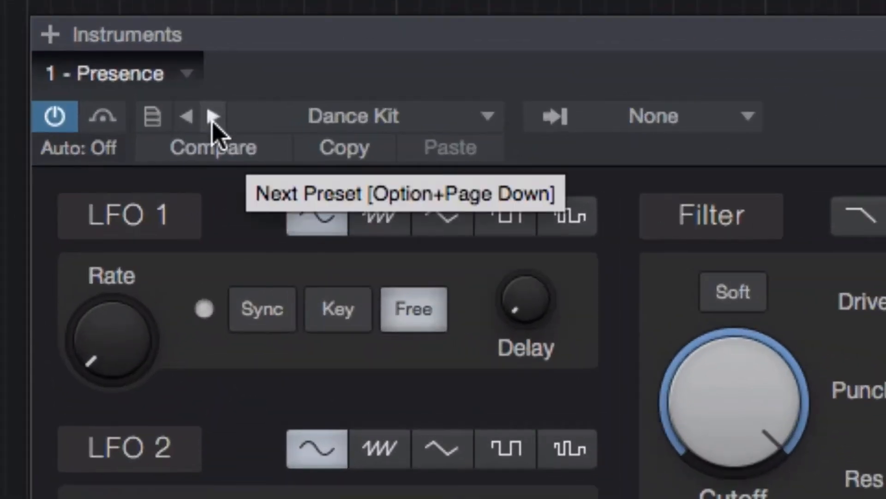
click(213, 117)
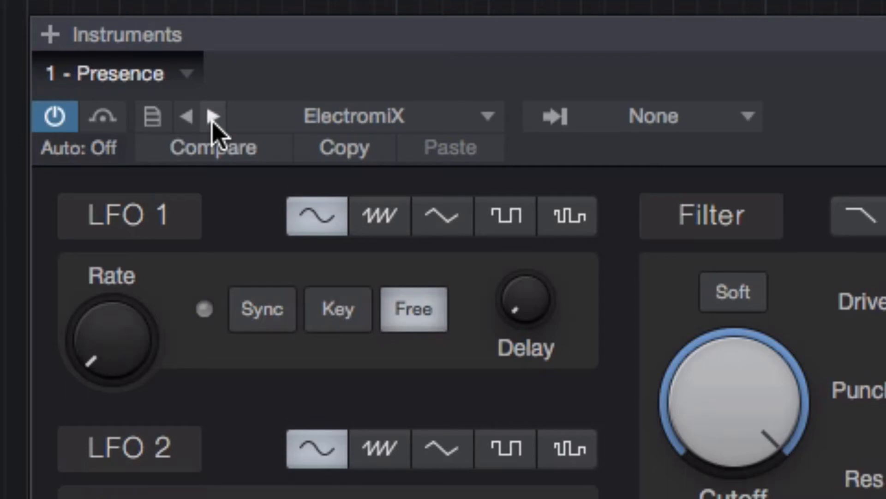
click(213, 116)
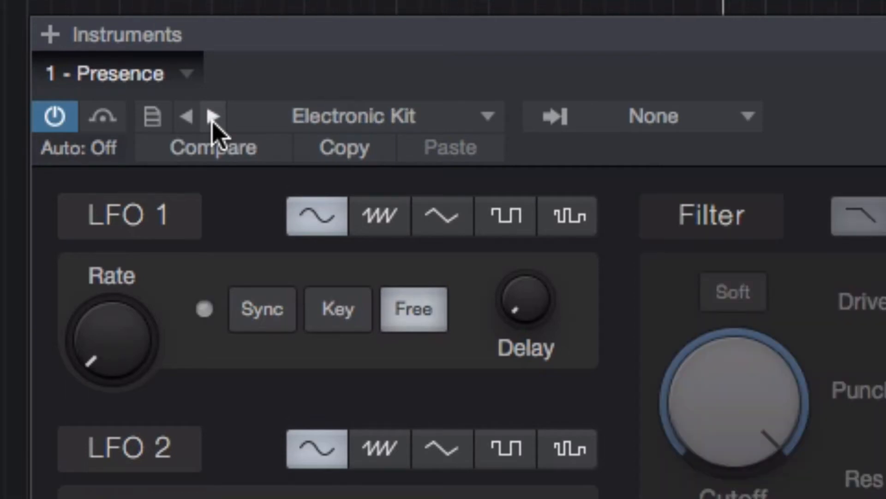
click(213, 117)
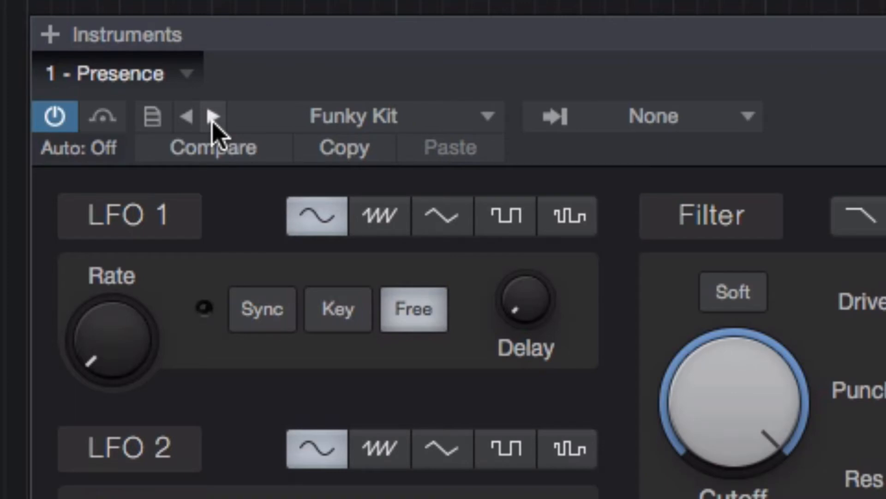
click(213, 117)
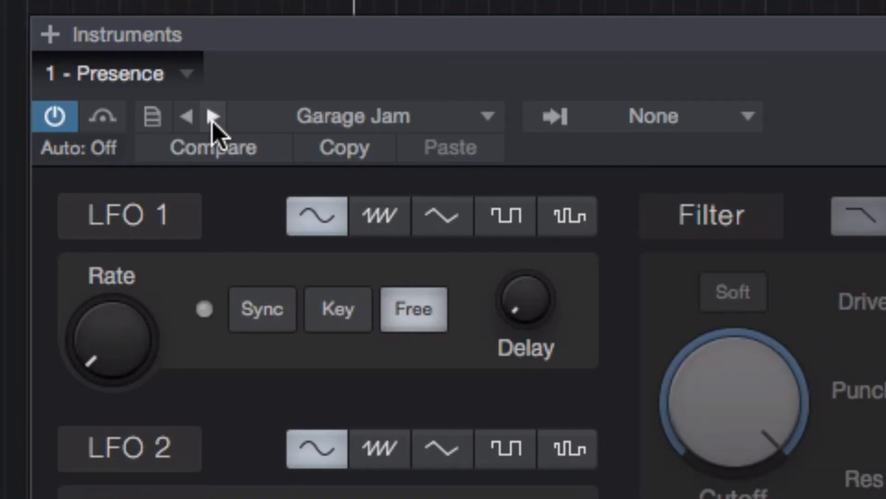
click(213, 116)
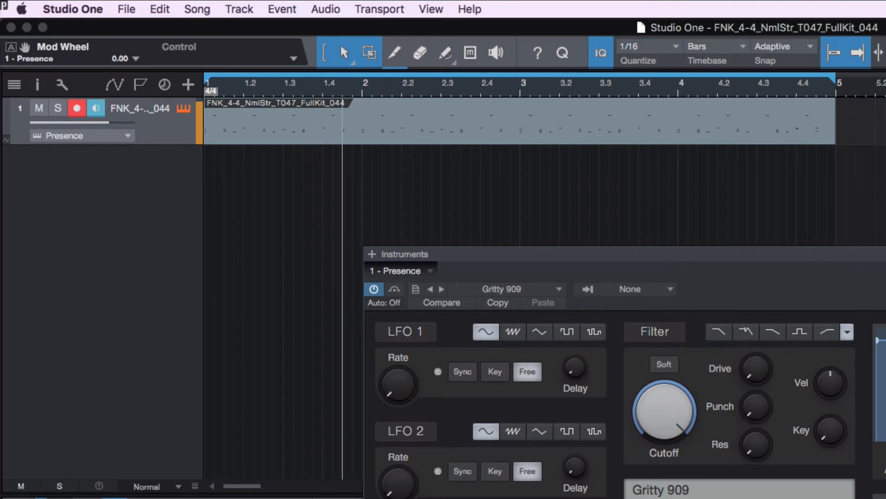
- Close Presence and drag the 4-Voices chord MIDI file from Finder in as a new track
key(F11)
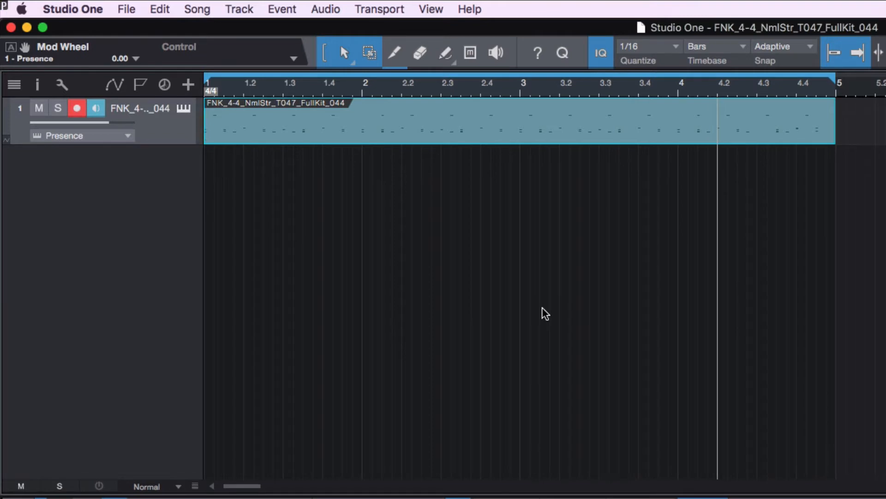
key(super+Tab)
key(super+Tab)
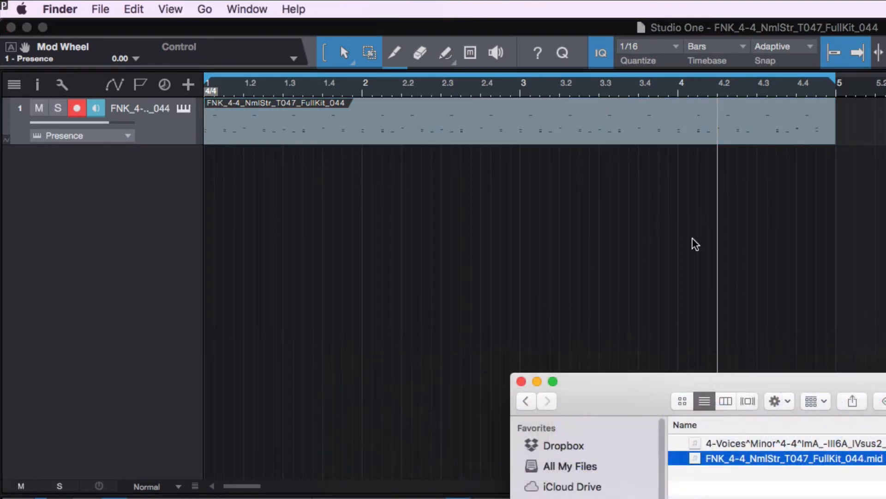
click(736, 443)
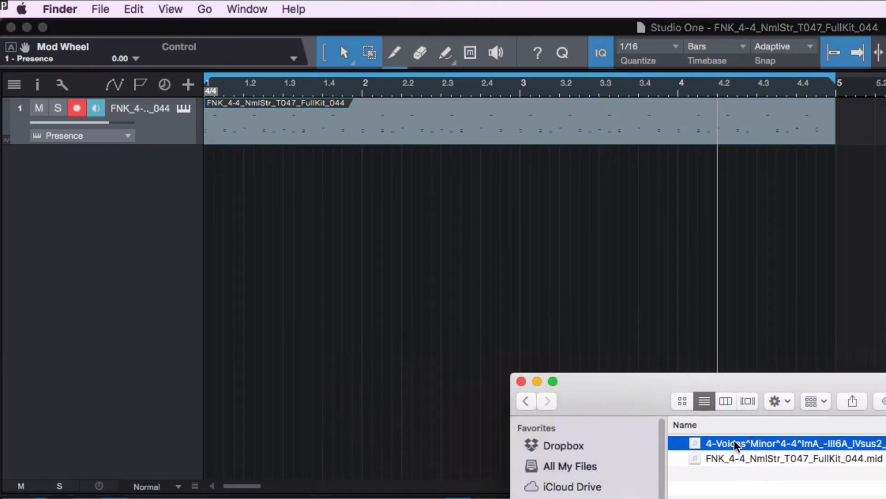
drag(736, 443, 238, 212)
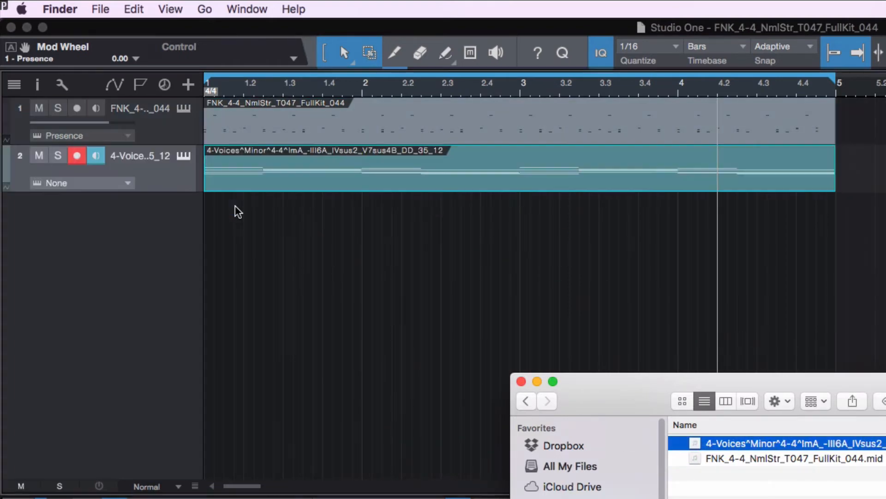
click(513, 312)
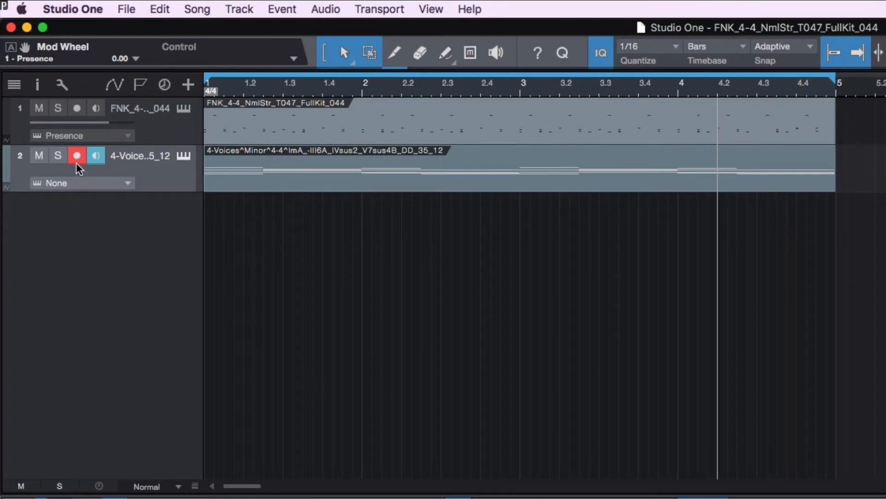
- Colour the drum track lime yellow and the chord track red
click(18, 125)
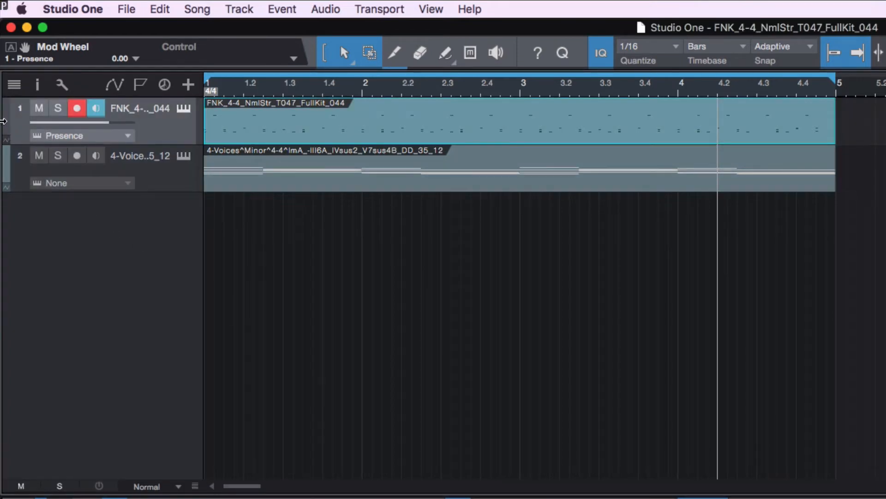
click(5, 124)
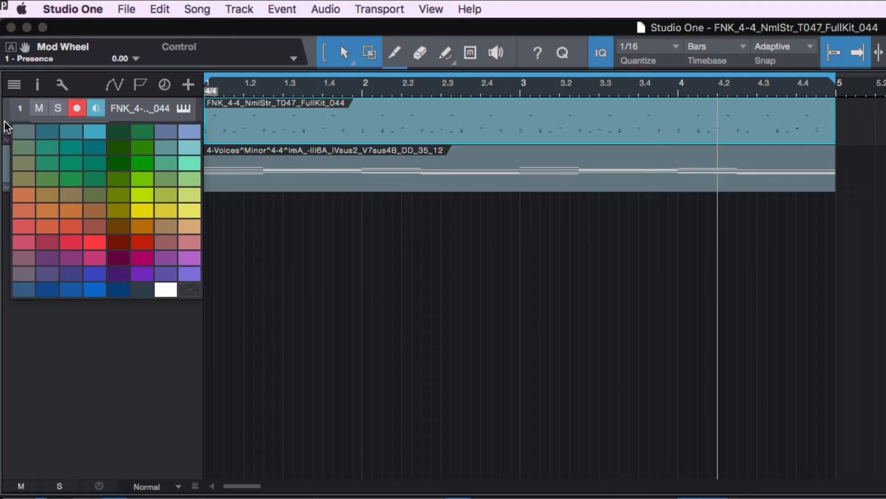
click(142, 203)
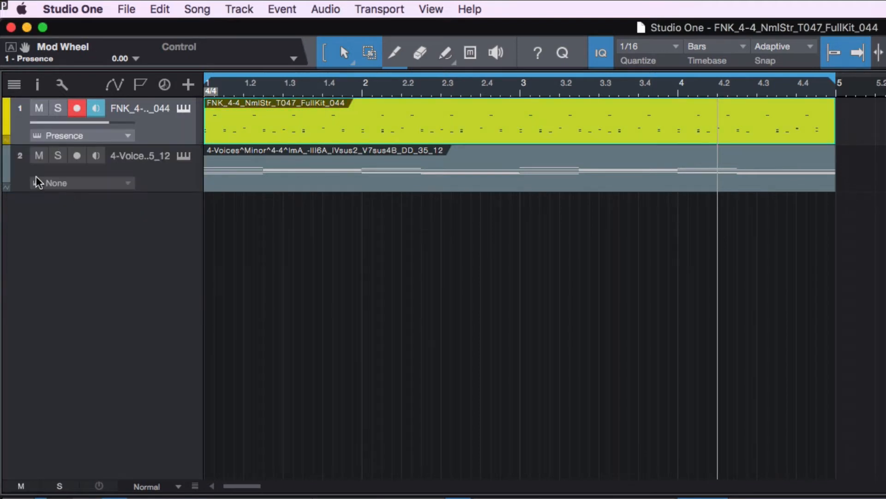
click(6, 173)
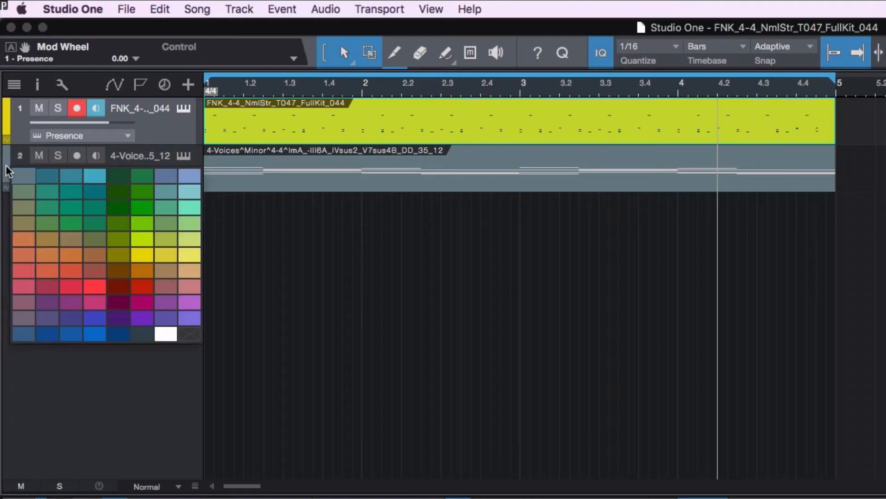
click(142, 295)
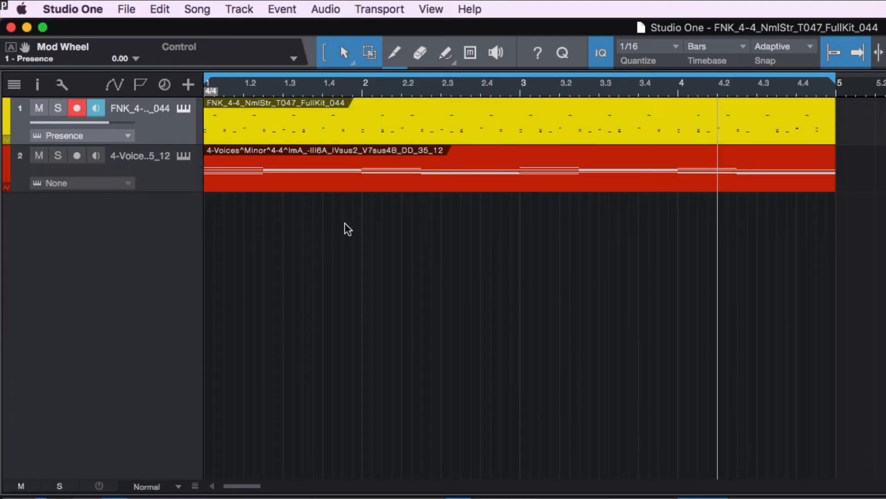
- Open the chord clip's notes in the editor and scroll through the pitches
double_click(410, 184)
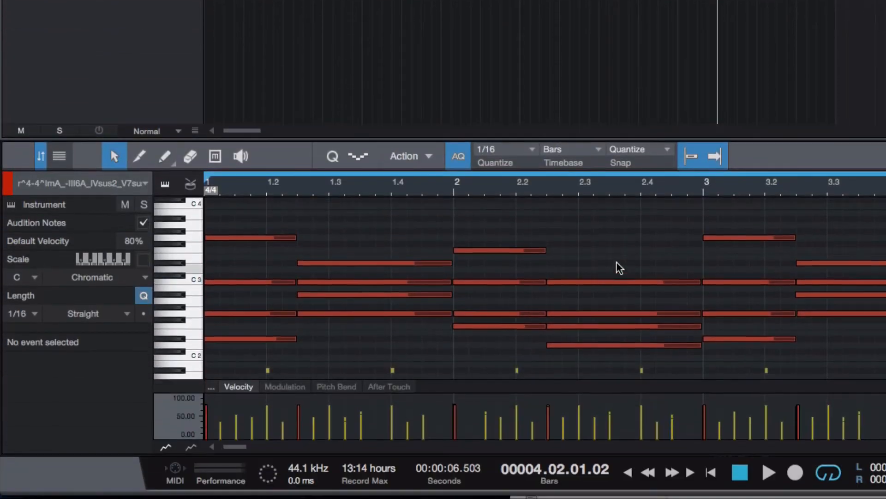
scroll(616, 338, up, 8)
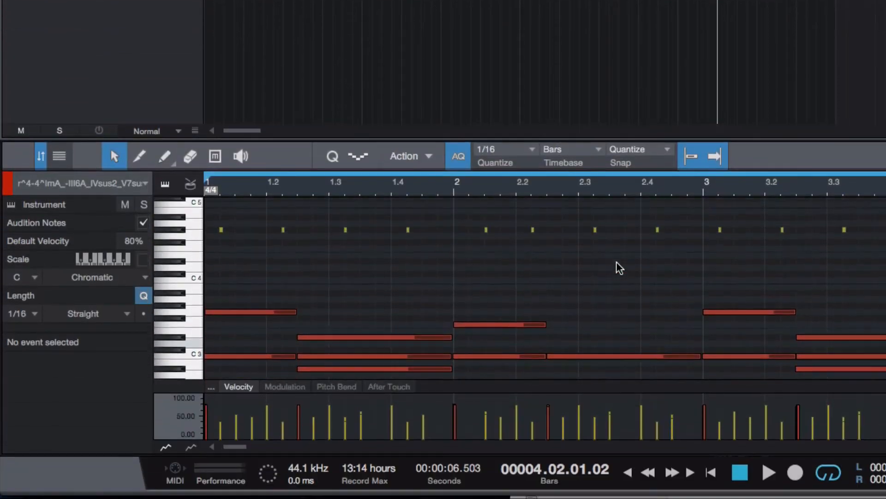
scroll(620, 268, down, 8)
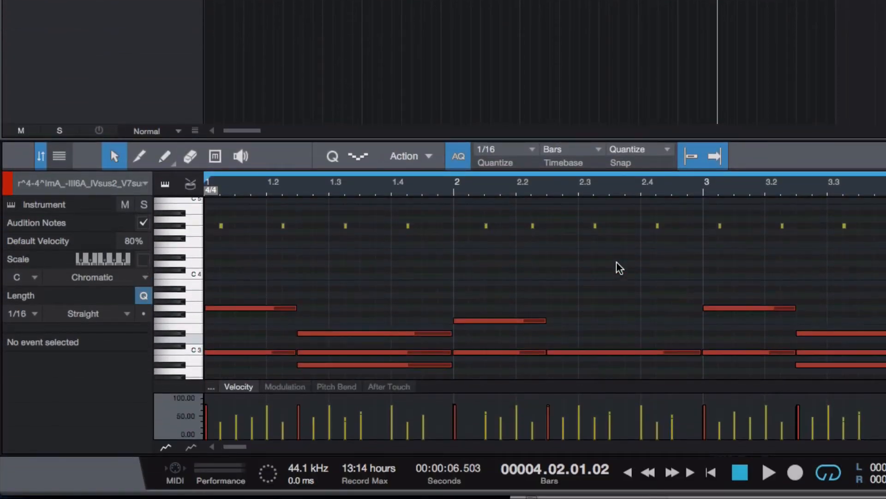
scroll(619, 267, down, 5)
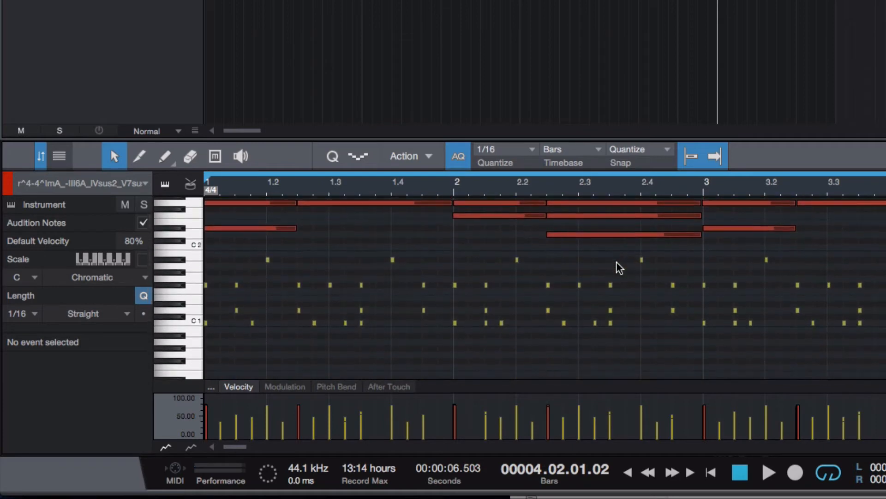
scroll(569, 265, up, 2)
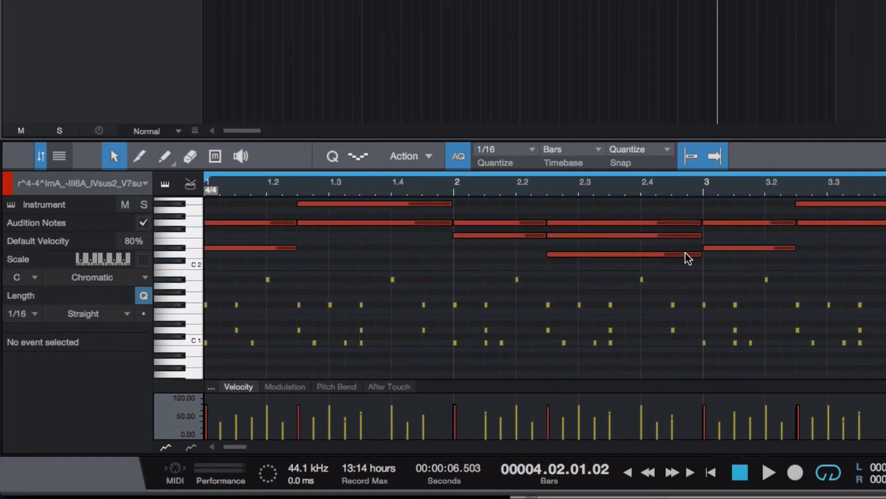
scroll(528, 283, up, 1)
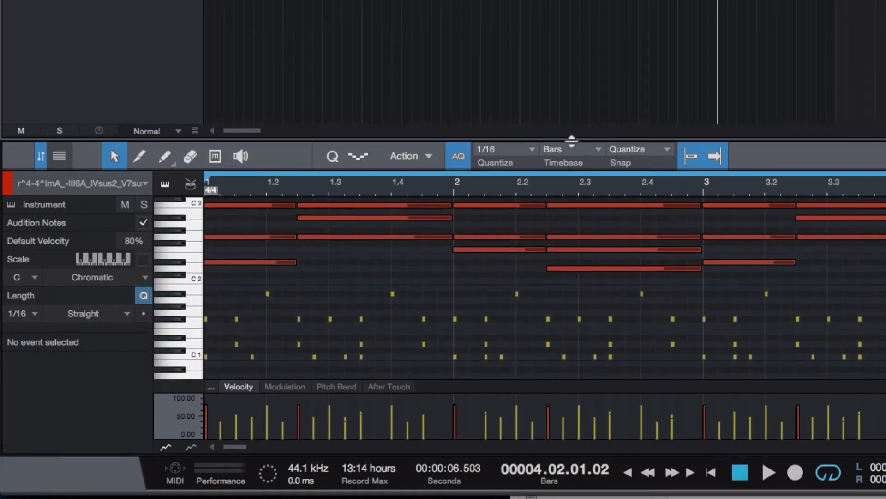
- Enlarge the note editor, inspect the F3 chord note, and drag Presence onto the chord track
drag(570, 139, 570, 1)
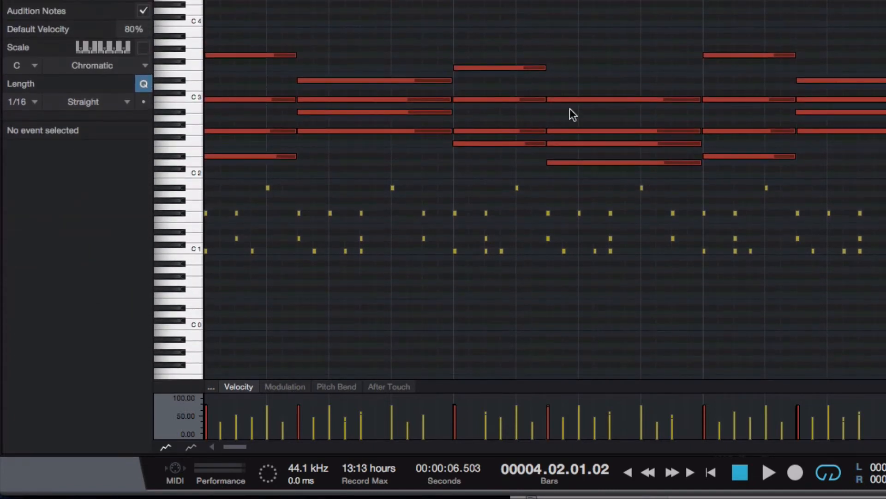
scroll(564, 183, up, 1)
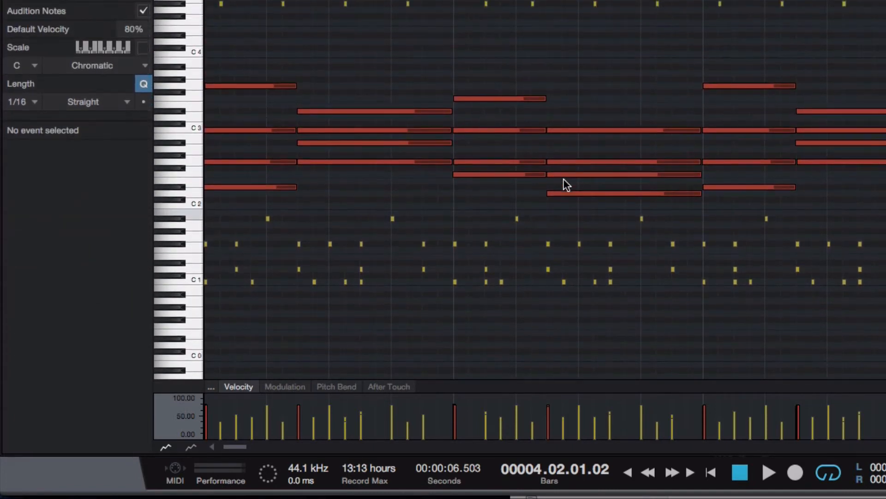
click(509, 98)
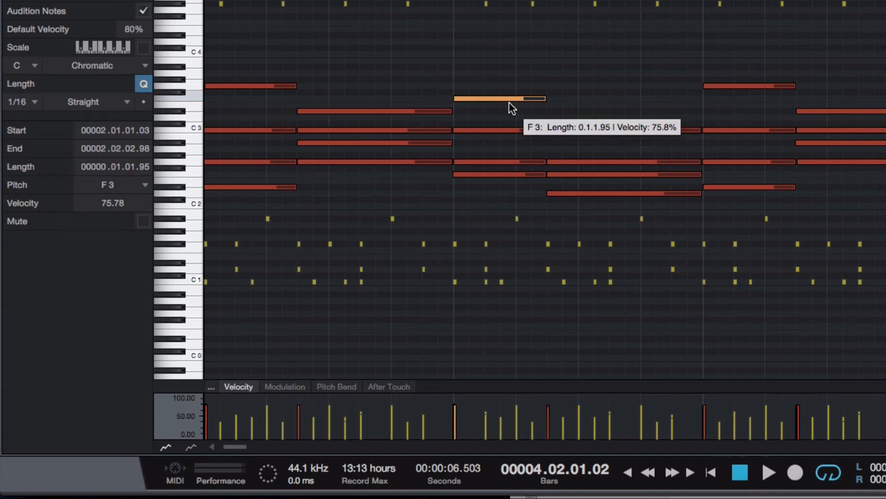
click(513, 217)
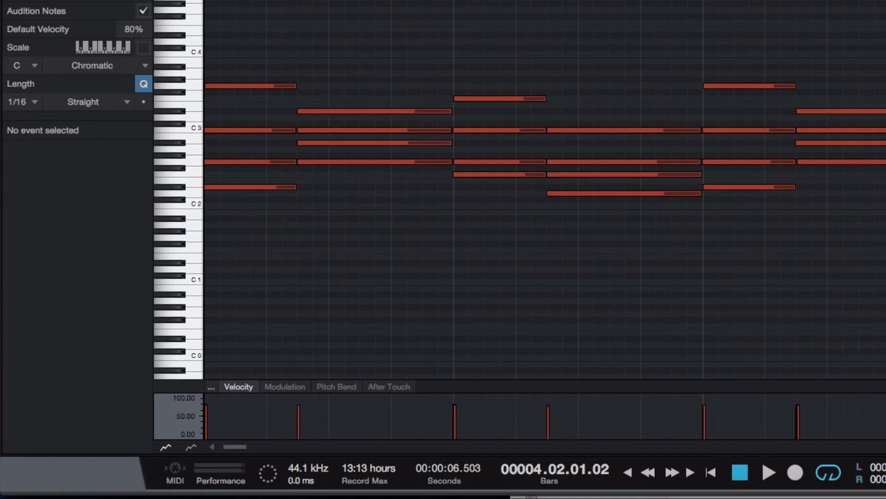
drag(763, 112, 128, 98)
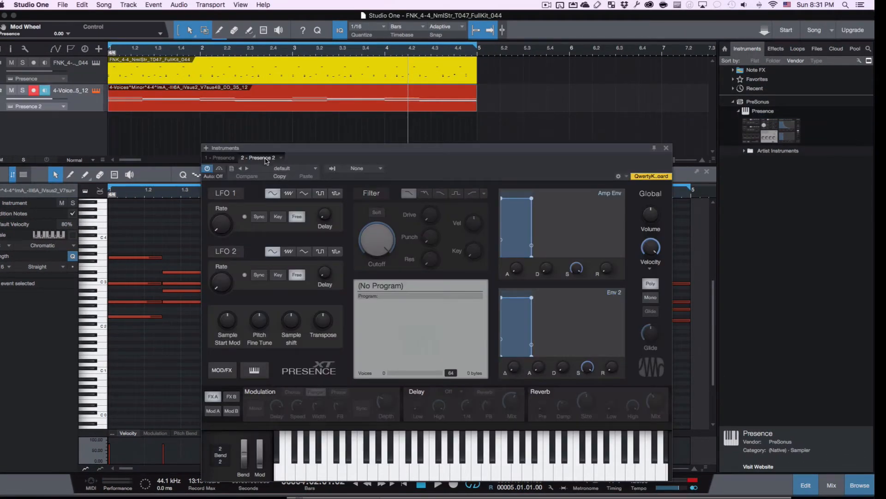
- Load the Presence Artist Instruments > Guitar > Electric Guitar Mute preset
click(276, 169)
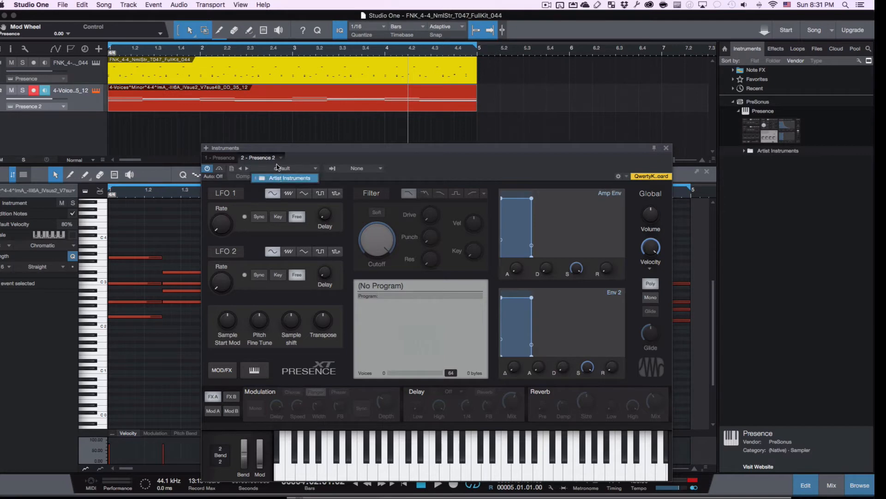
click(255, 179)
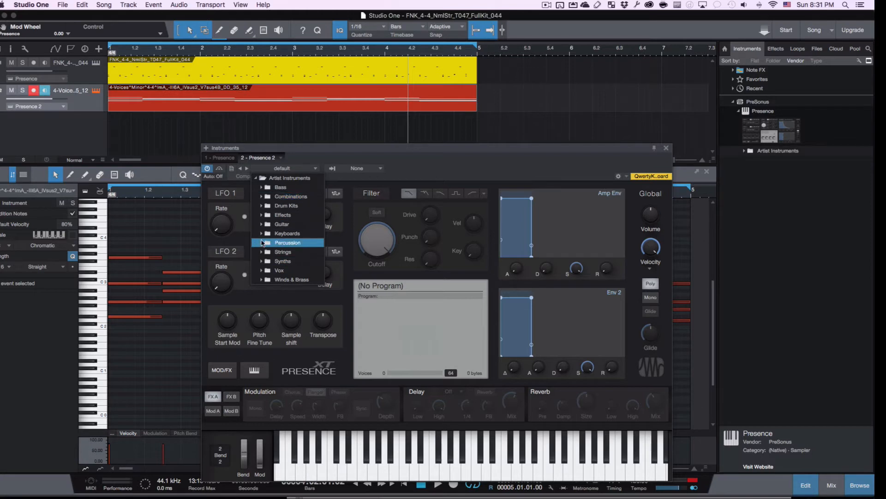
click(262, 224)
click(291, 289)
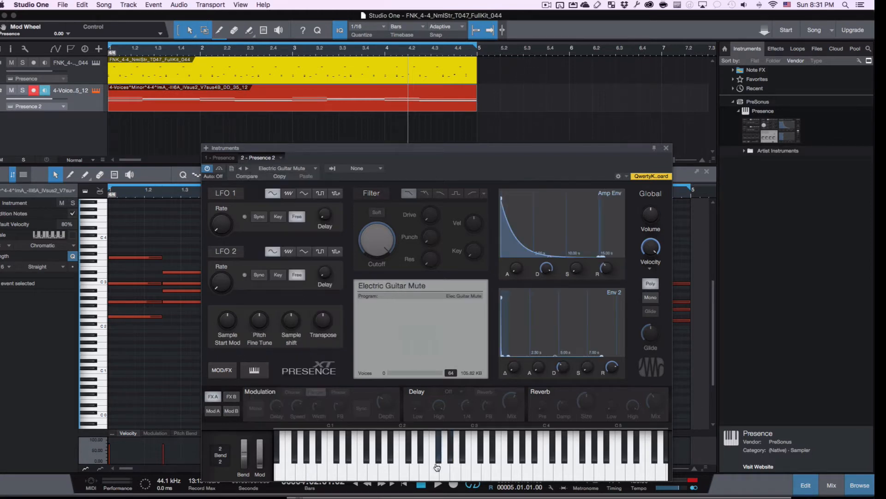
click(434, 461)
click(393, 468)
- Audition the guitar sound on the on-screen keys and play the song back
click(360, 462)
click(425, 465)
click(455, 466)
click(494, 469)
key(space)
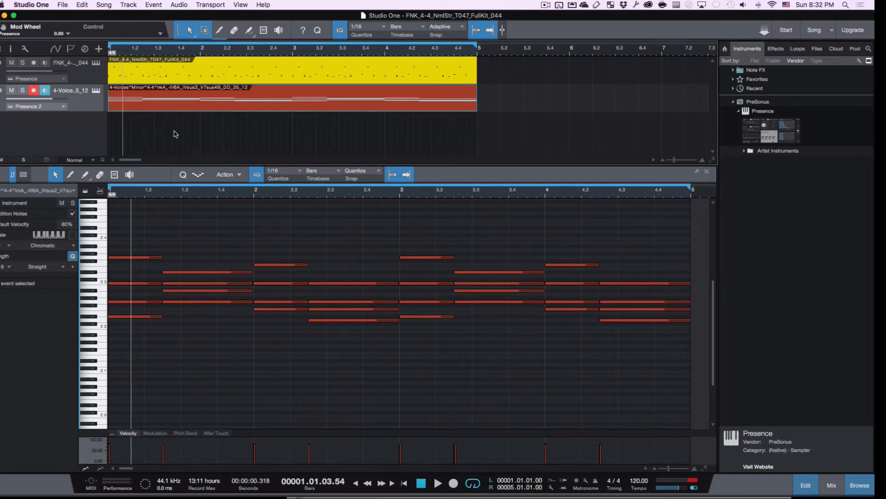
- Add a third Presence instrument track and name it Melody
click(189, 140)
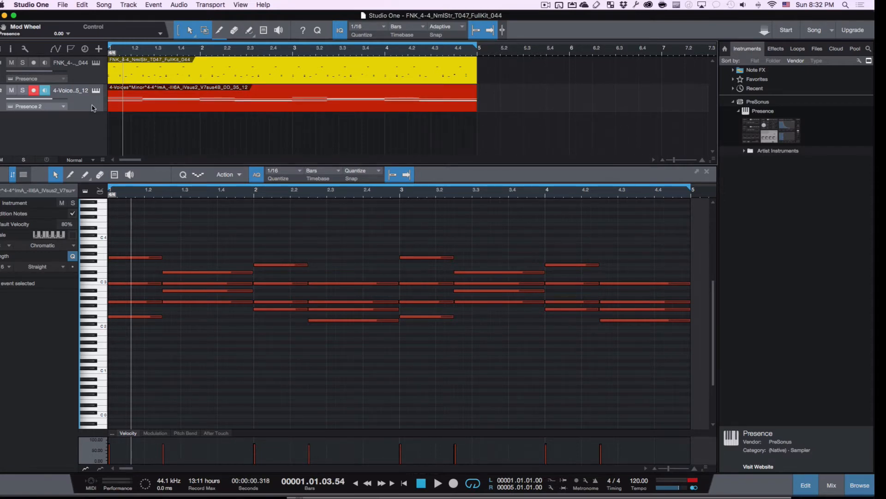
drag(770, 125, 115, 130)
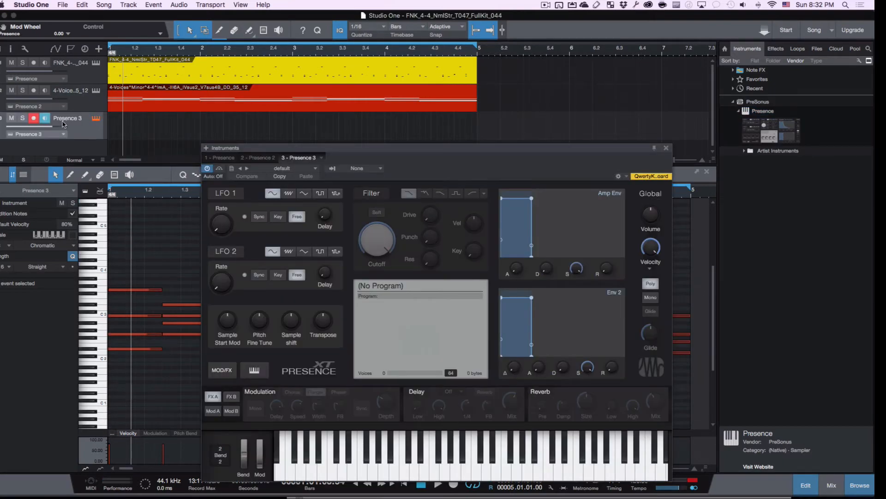
double_click(65, 118)
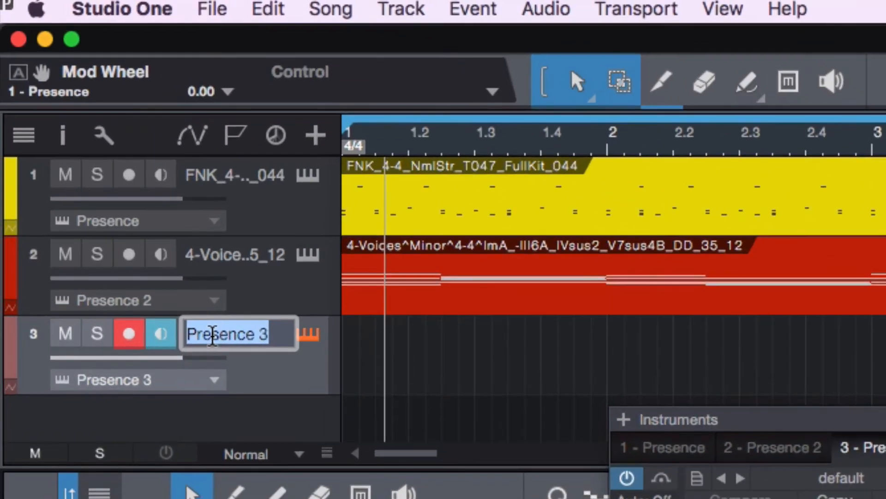
text(Melody)
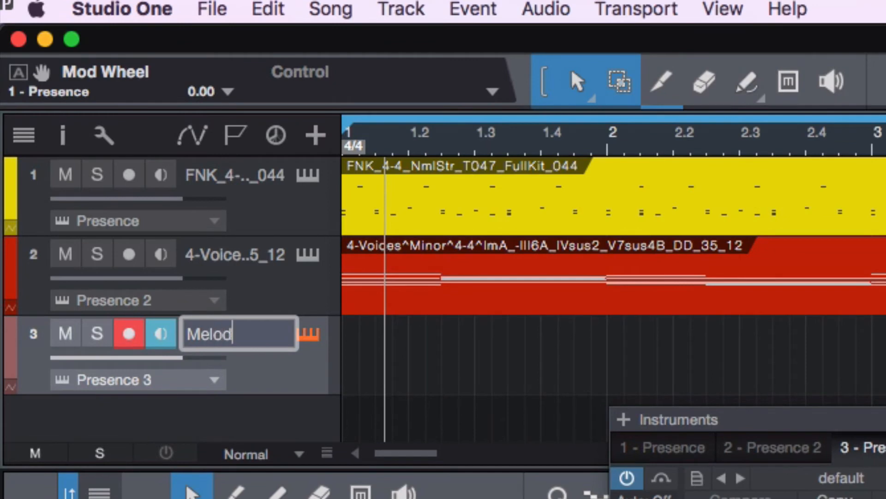
key(Return)
- Rename the second track to Chords and the first track to Drums
double_click(217, 257)
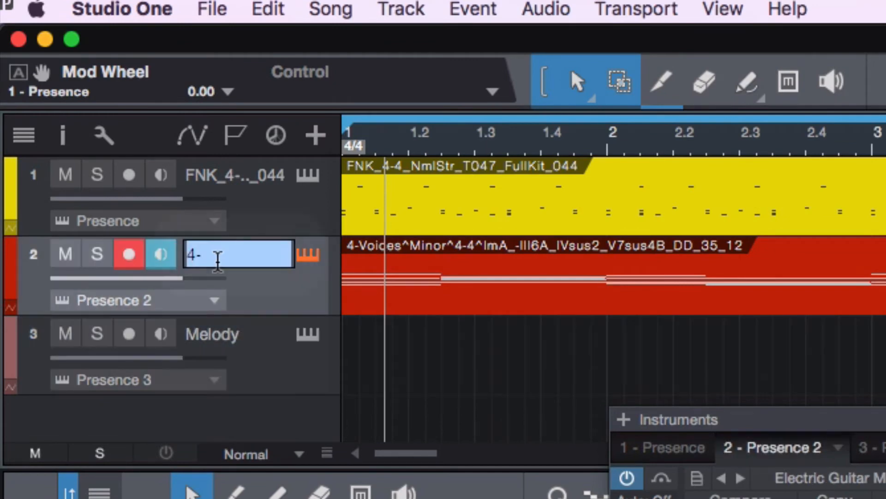
text(Harmony)
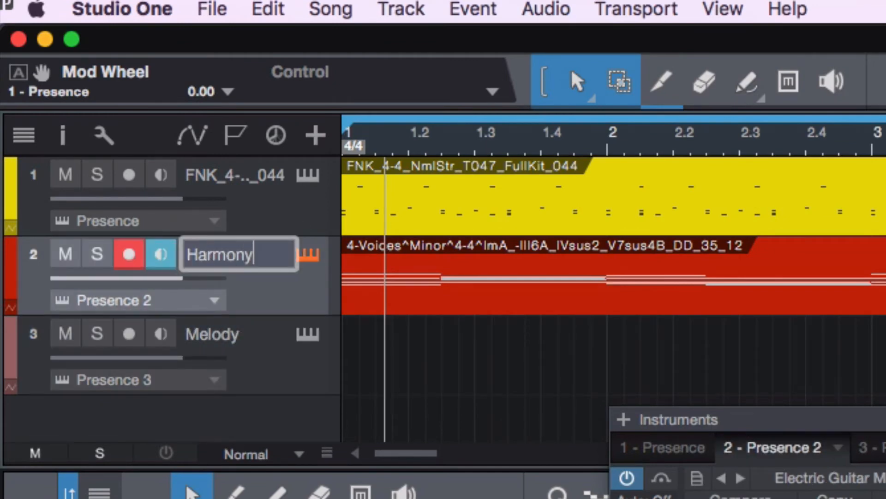
key(BackSpace)
key(BackSpace)
key(BackSpace)
key(BackSpace)
text(C)
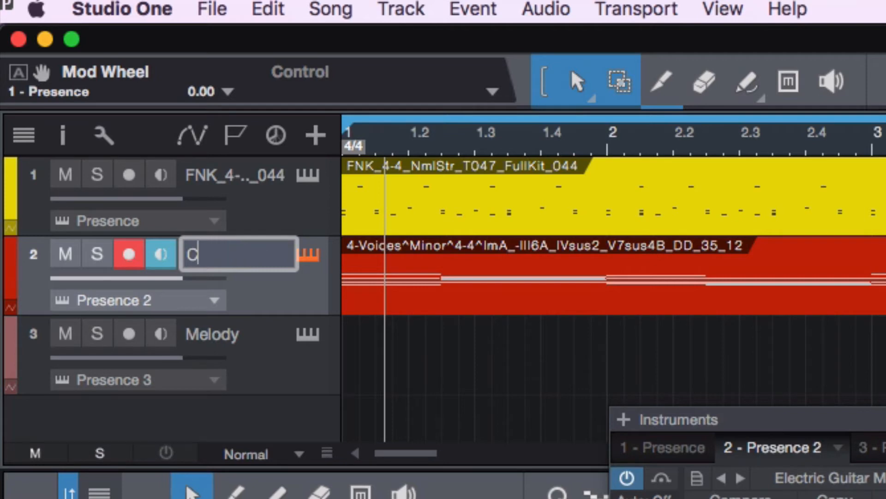
text(hords)
key(Return)
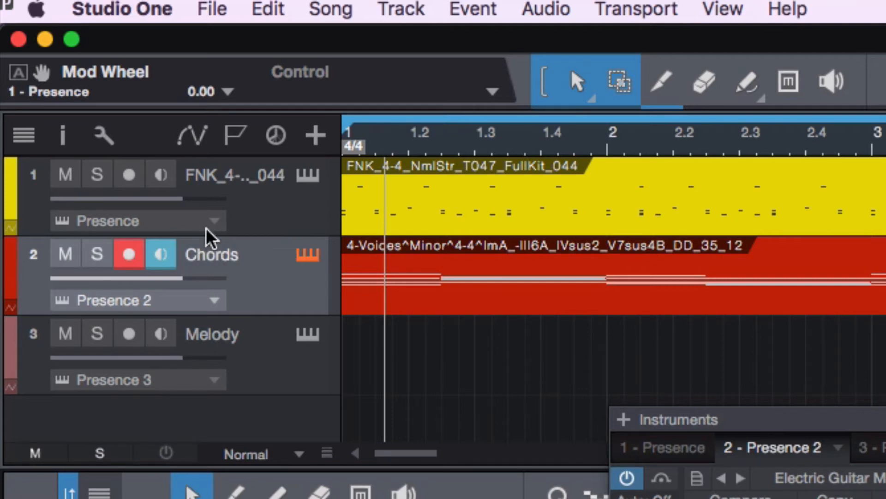
double_click(209, 177)
text(Drums)
key(Return)
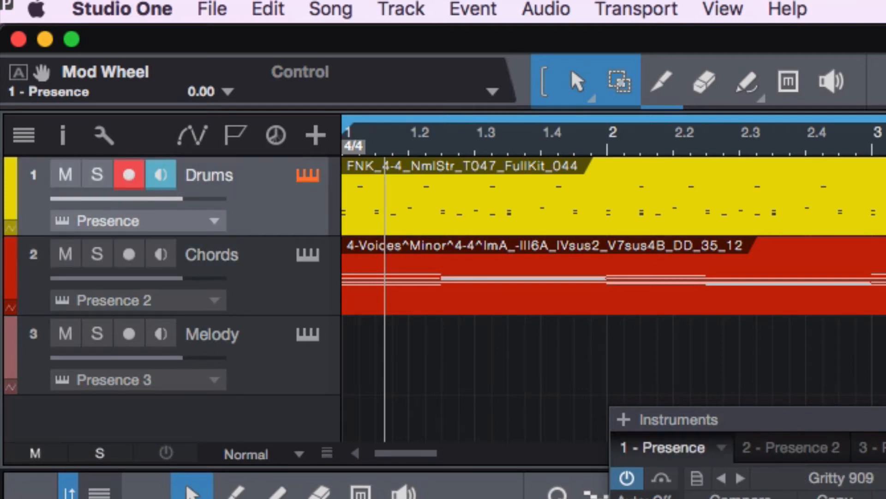
click(311, 388)
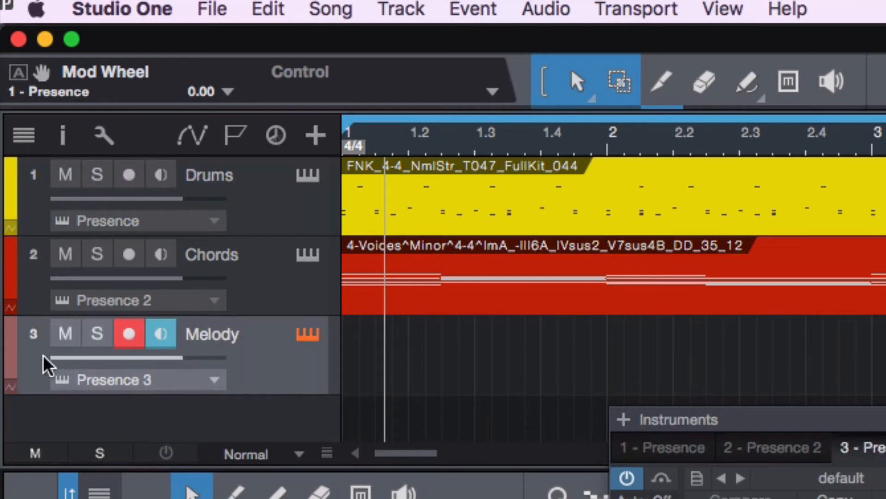
- Colour the Melody track blue and open its Presence 3 preset list
click(10, 355)
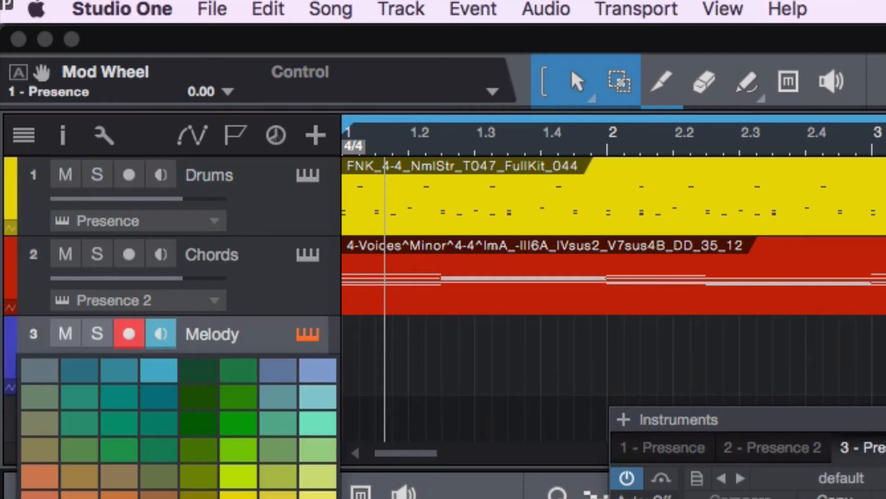
click(120, 496)
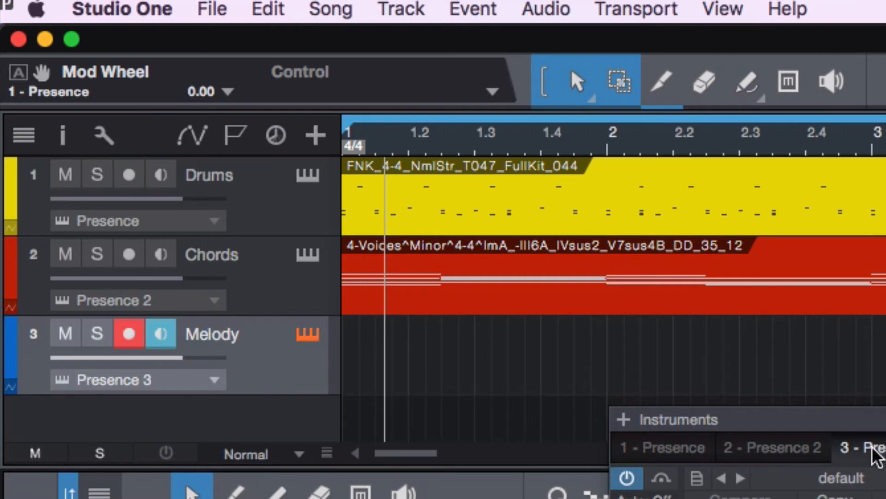
click(817, 479)
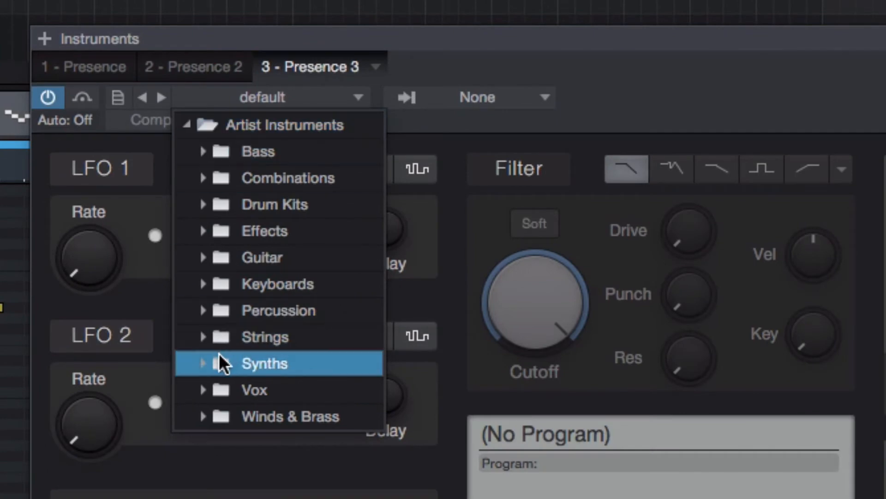
- Load the Classic Synth preset on Presence 3, then show the Presence 2 settings
click(203, 363)
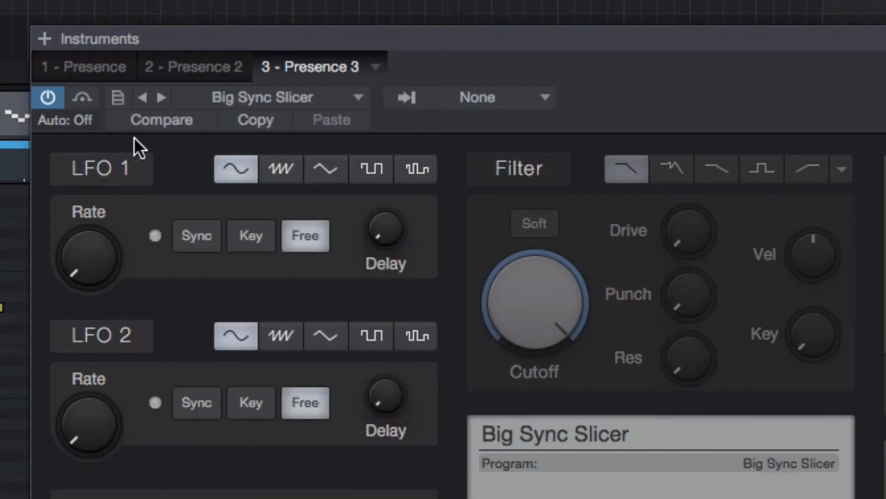
click(163, 97)
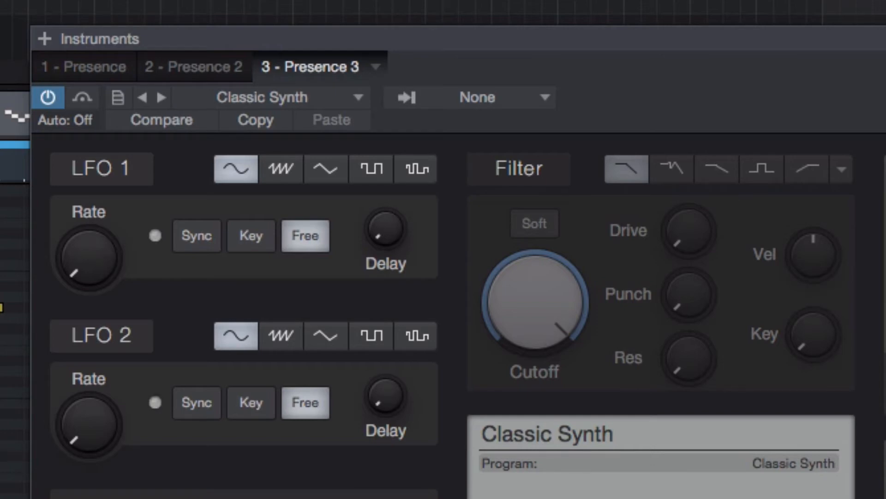
key(Up)
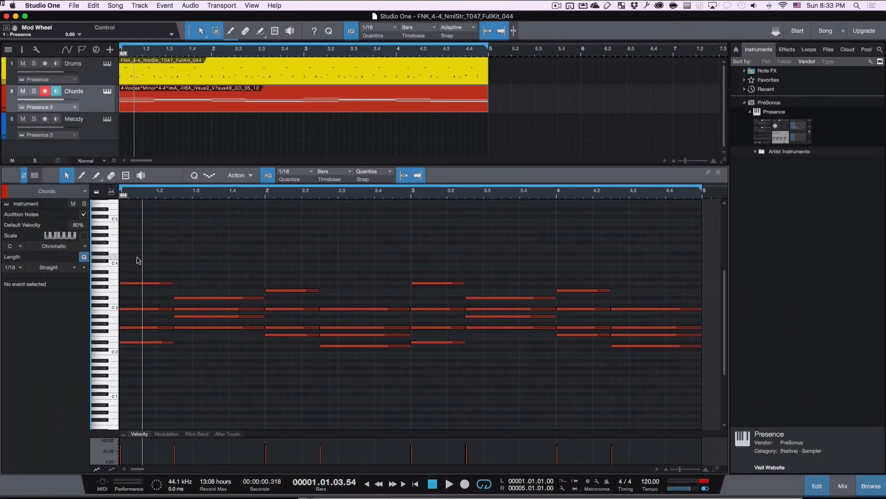
- Select the four top-voice chord notes in bars 1–2, from G3 down to C3
drag(137, 257, 373, 295)
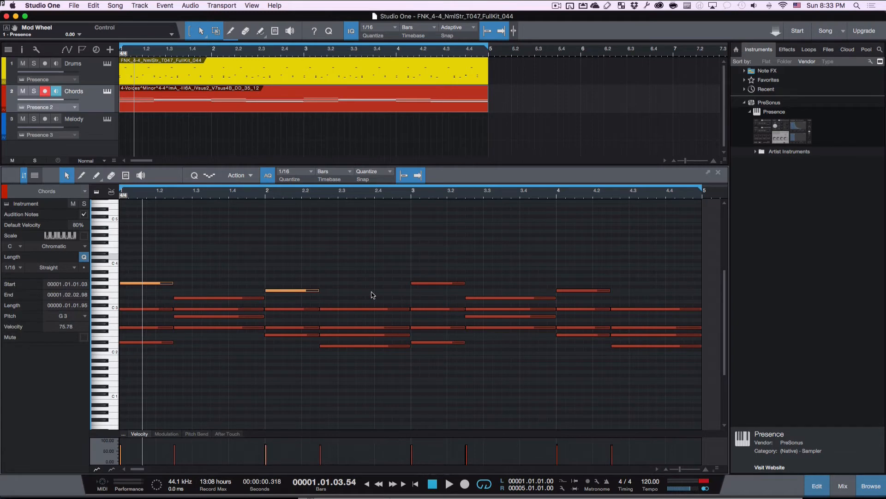
shift+click(414, 283)
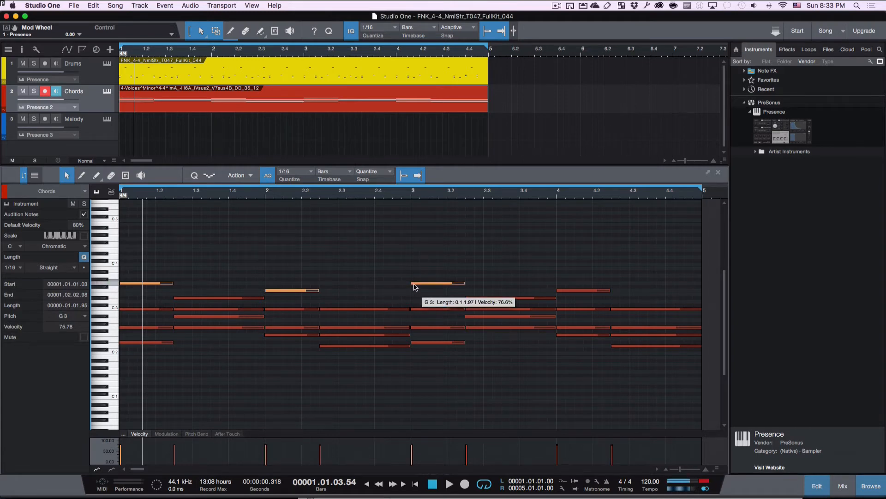
shift+click(506, 298)
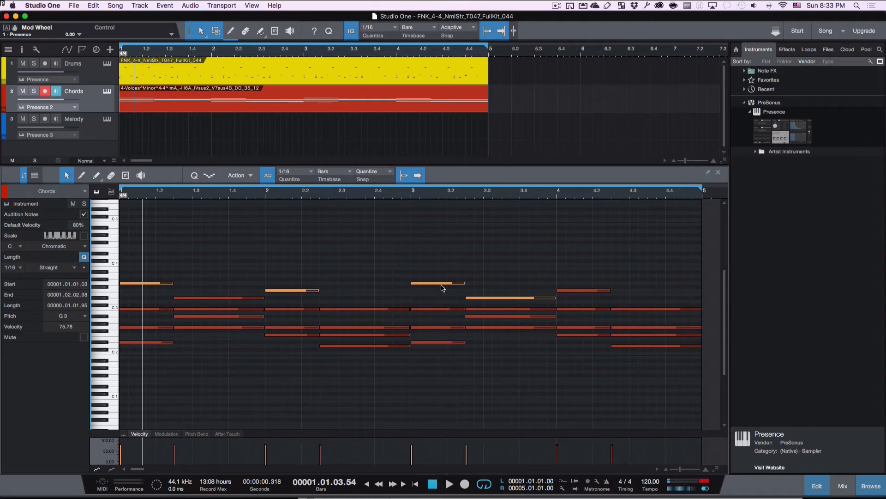
click(286, 250)
click(168, 283)
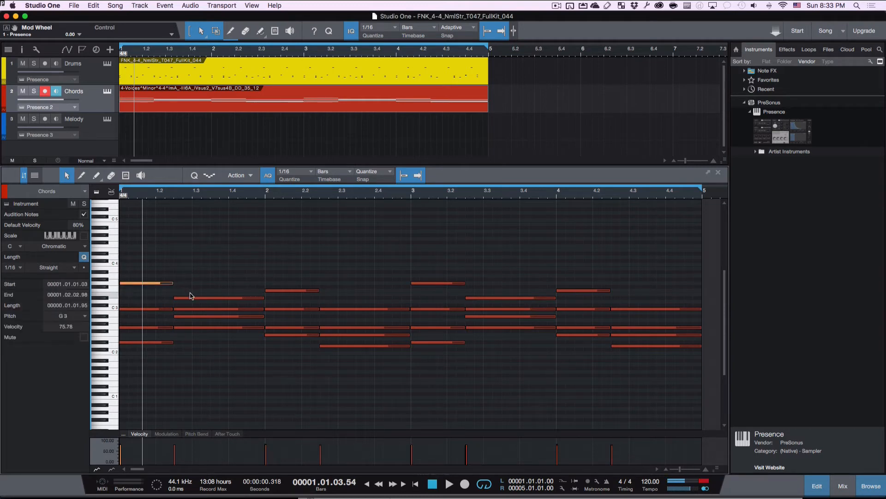
click(290, 290)
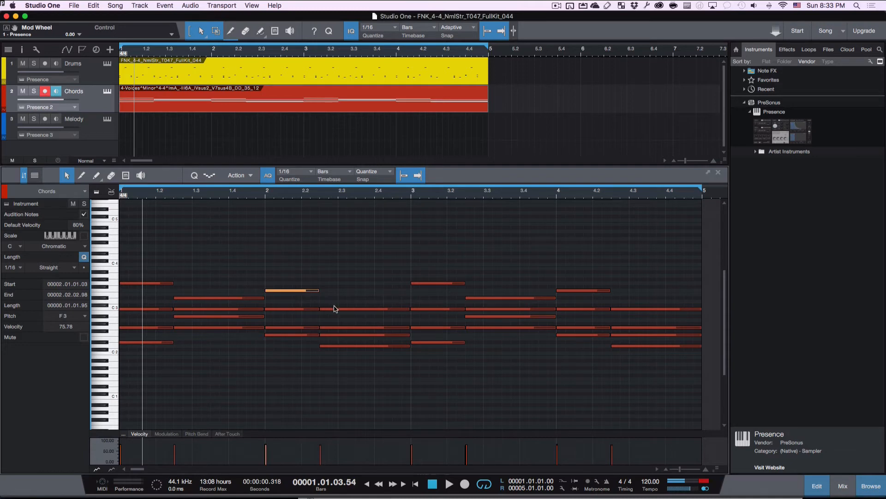
click(336, 309)
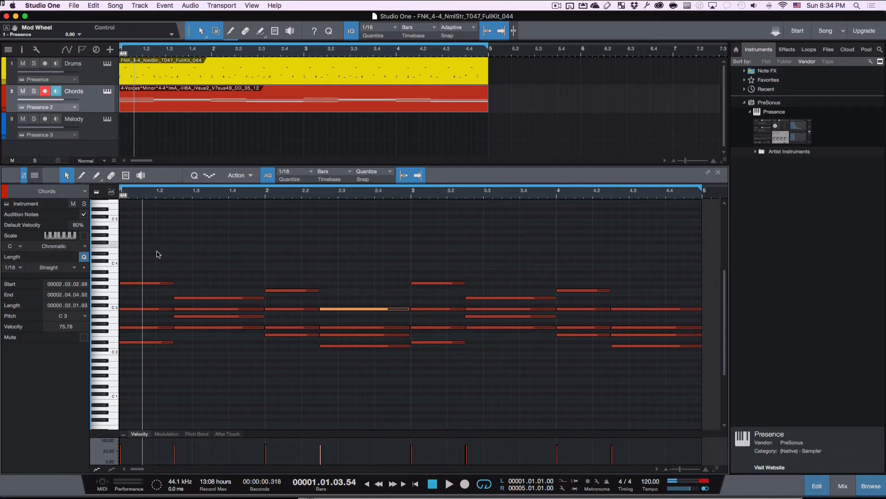
click(151, 283)
shift+click(222, 298)
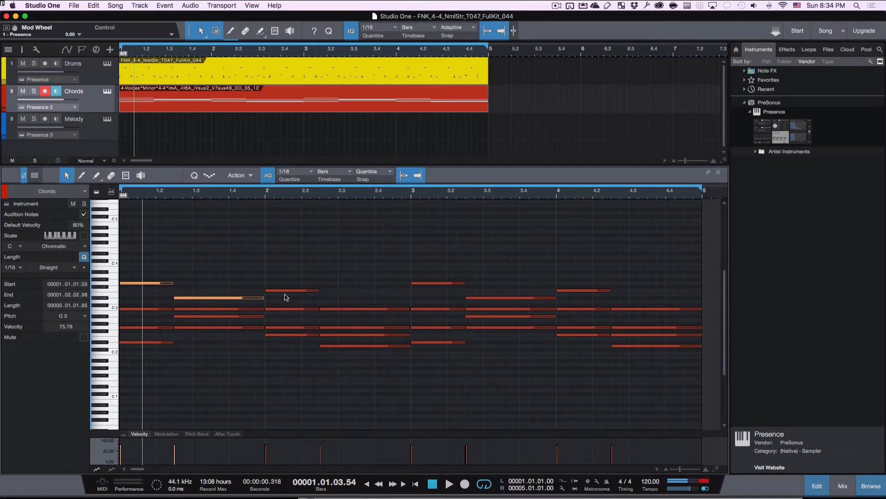
shift+click(292, 290)
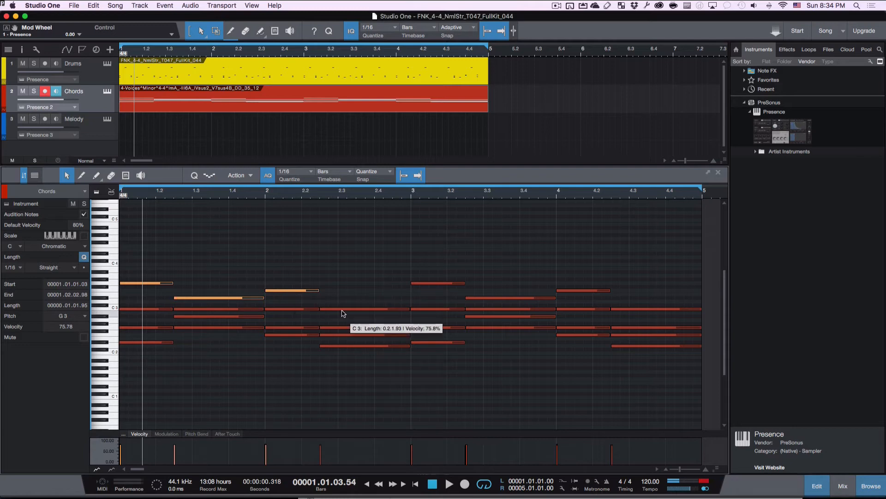
shift+click(343, 309)
- Copy the selected notes and show the empty Melody track in the note editor
click(95, 5)
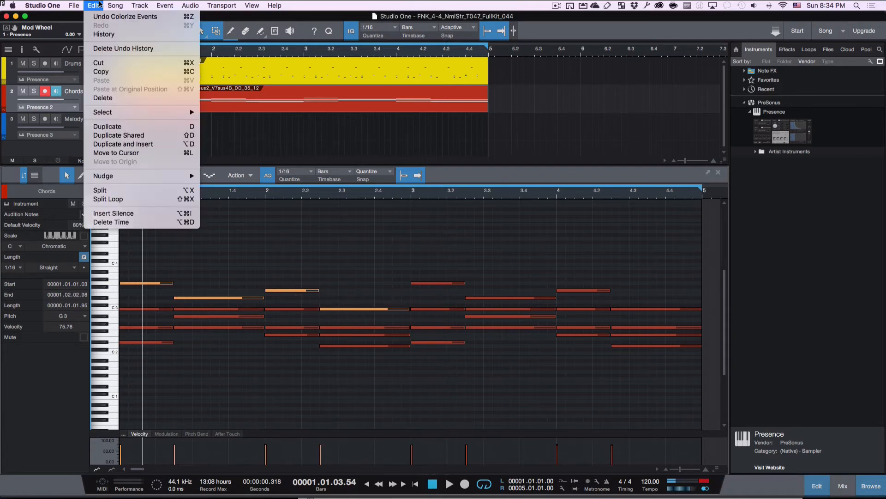
click(106, 72)
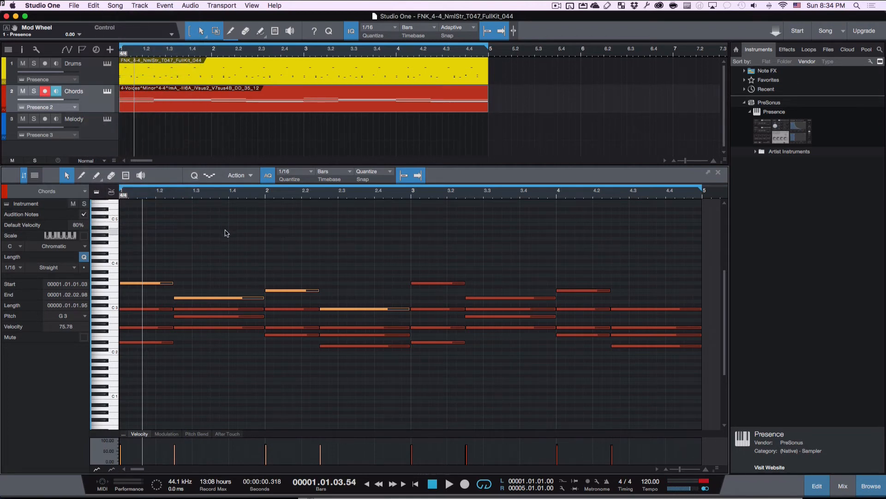
drag(224, 165, 224, 176)
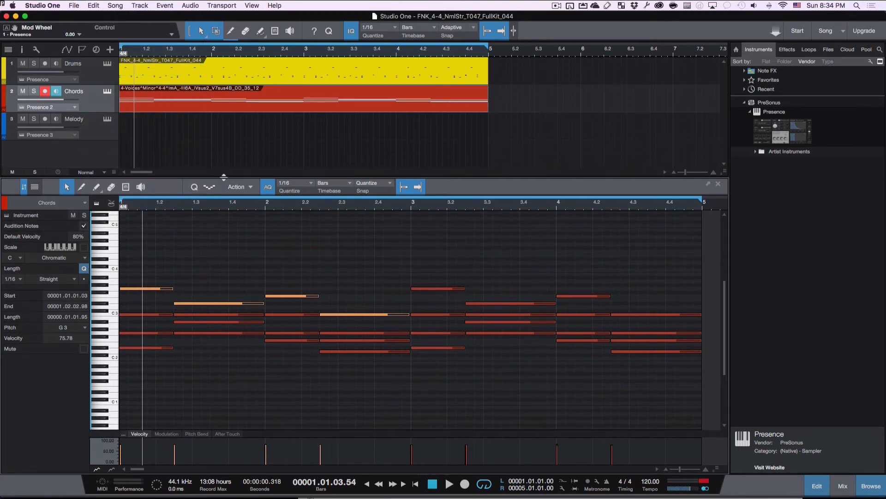
click(106, 136)
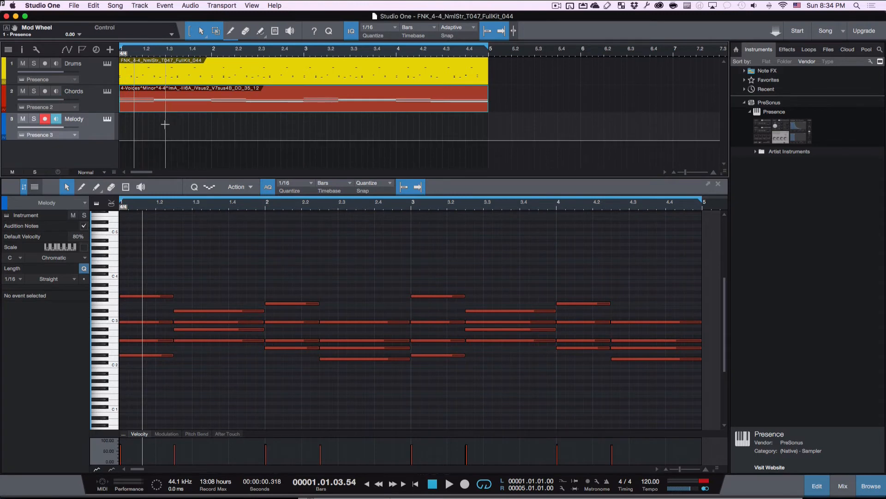
- Draw an empty Melody event from bar 1 to bar 5 and open it in the note editor
click(257, 36)
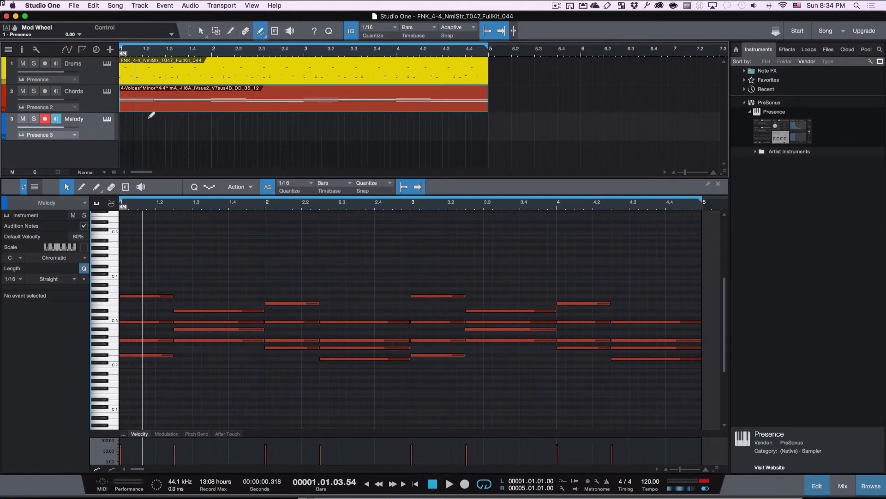
drag(124, 120, 496, 127)
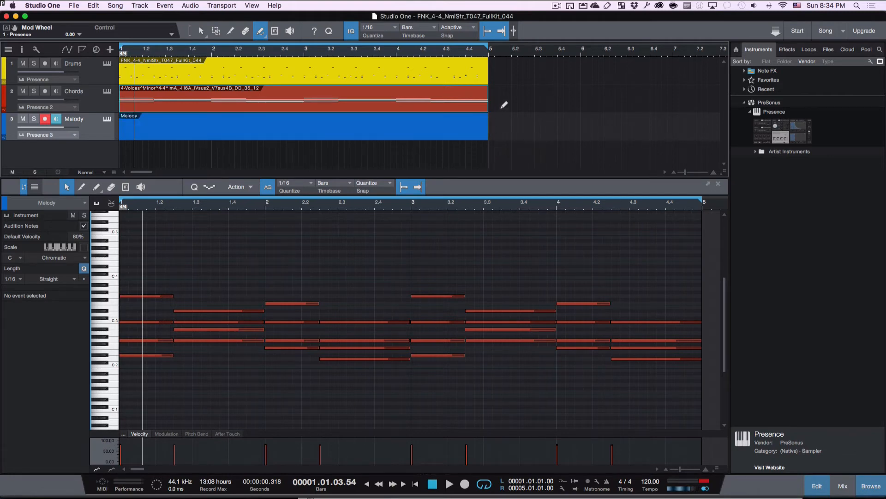
click(201, 31)
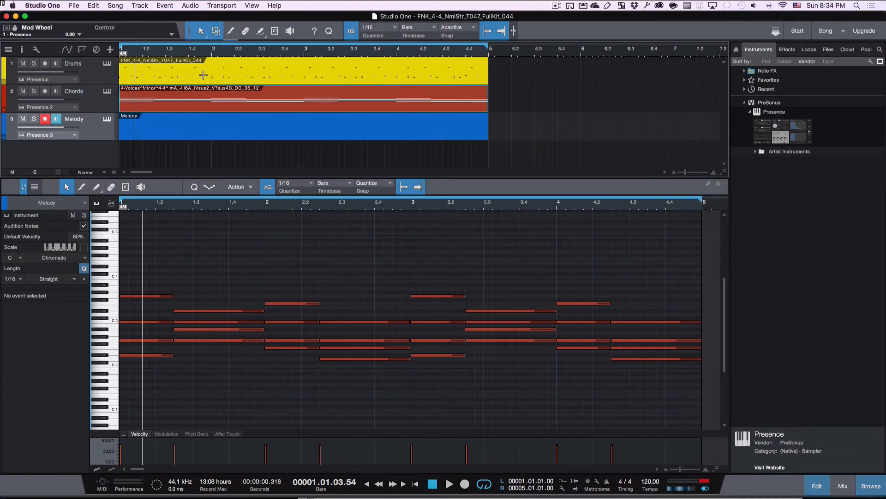
click(187, 131)
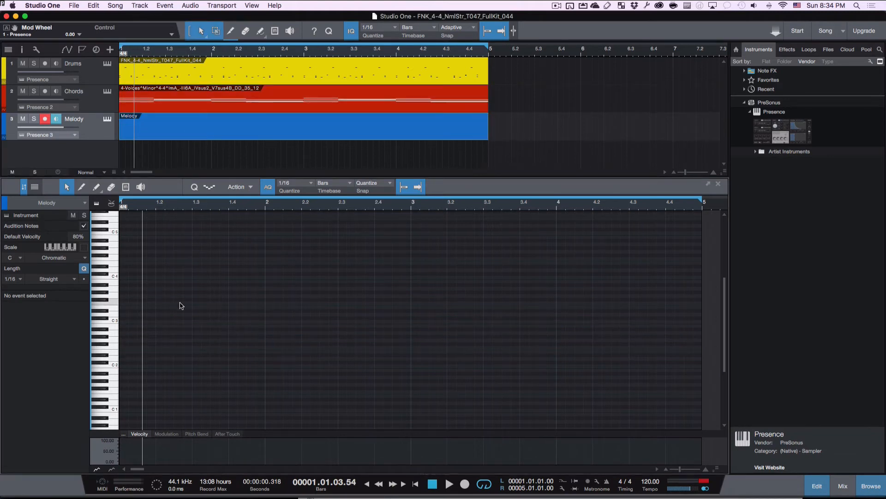
- Paste the copied notes at the song start, duplicate them into bar 3, and play back
key(comma)
key(super+v)
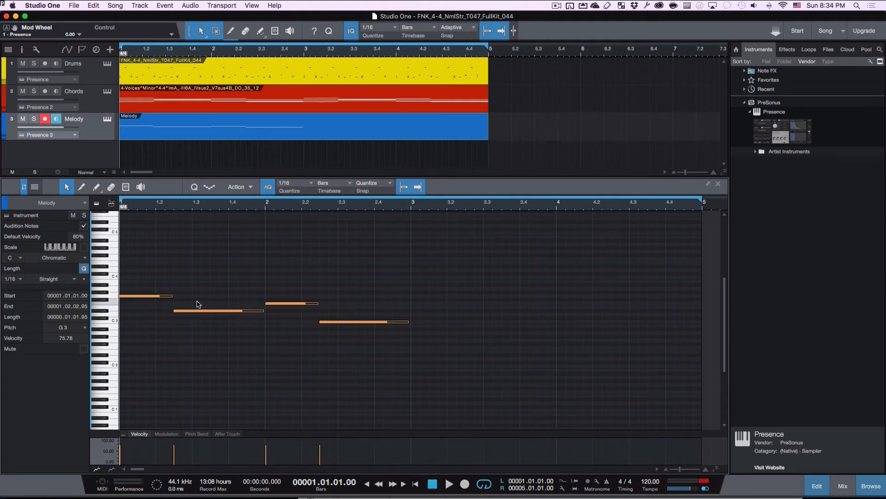
key(d)
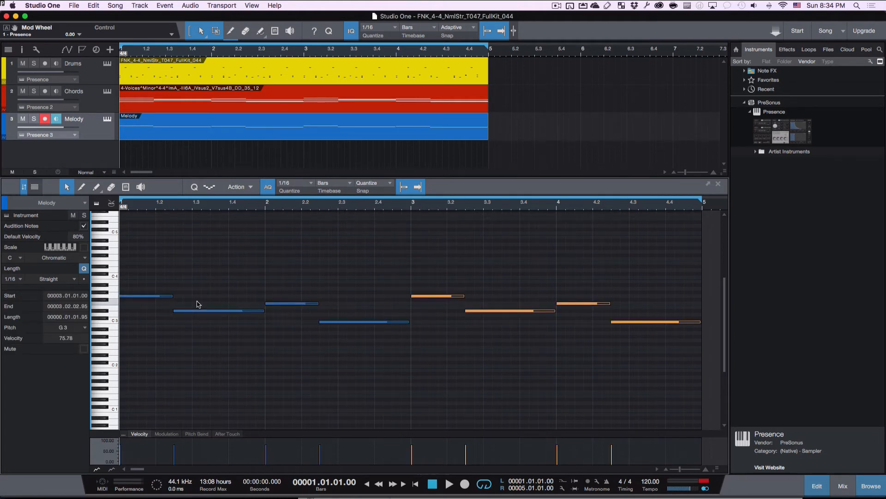
key(space)
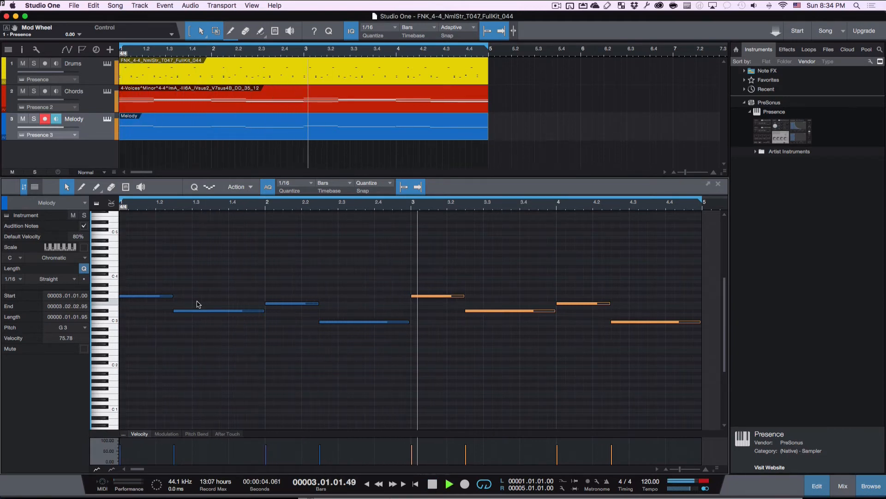
click(218, 283)
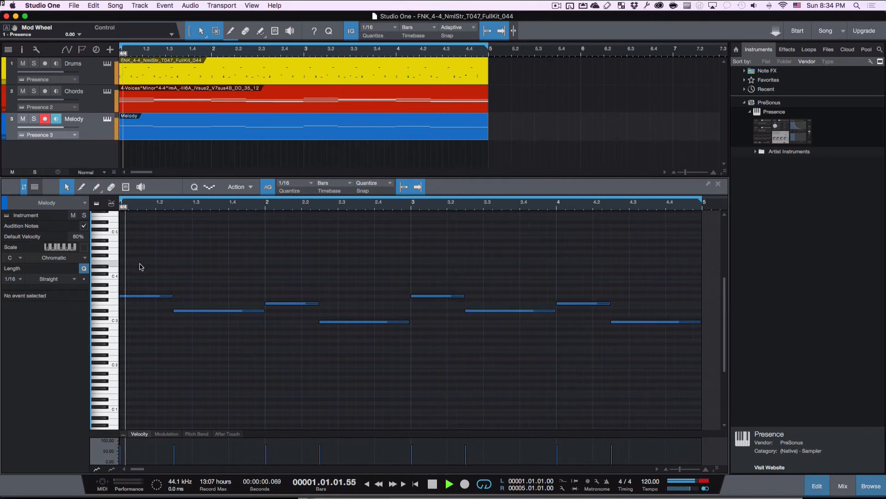
- Transpose all eight Melody notes up one octave (+12 semitones) so they start on G4
scroll(175, 281, up, 3)
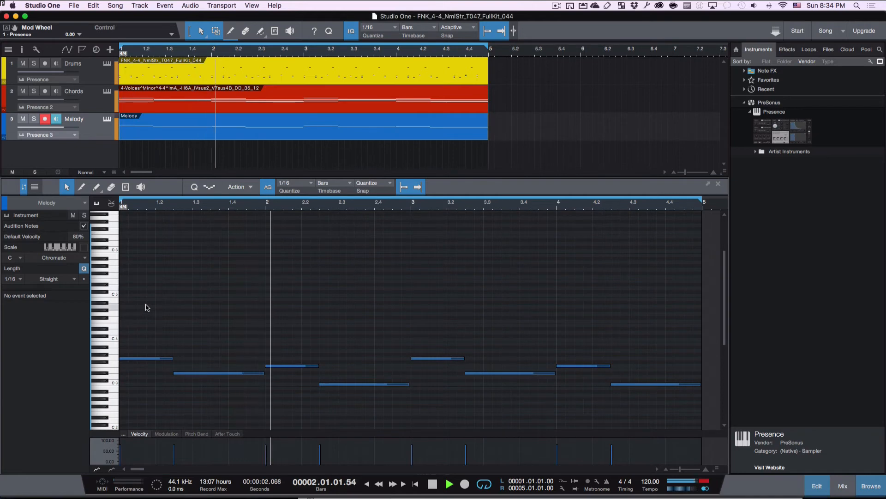
drag(146, 305, 692, 400)
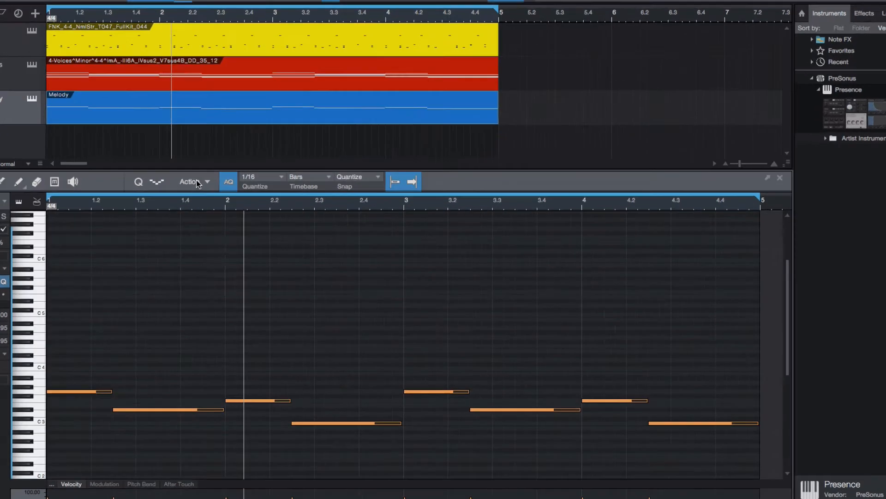
click(239, 187)
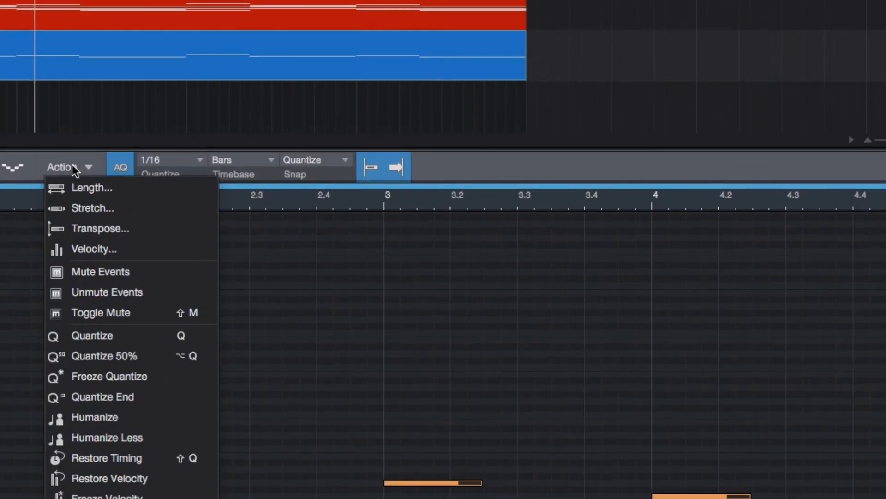
click(81, 229)
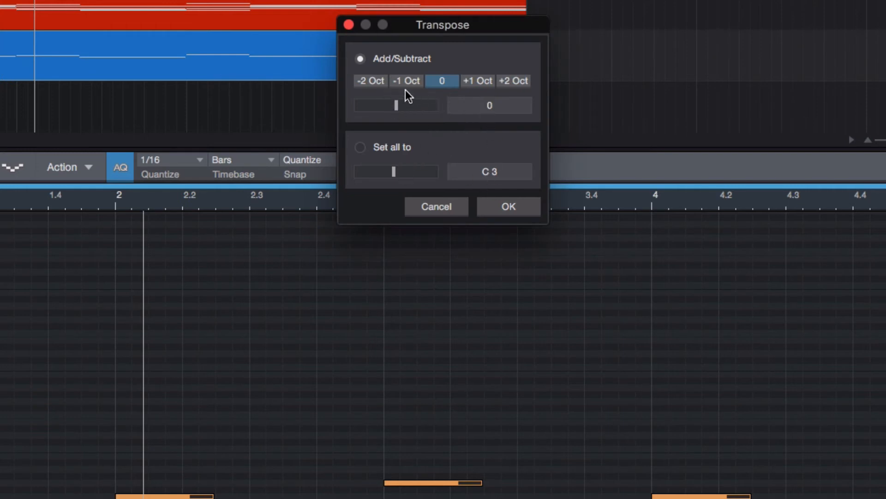
click(472, 83)
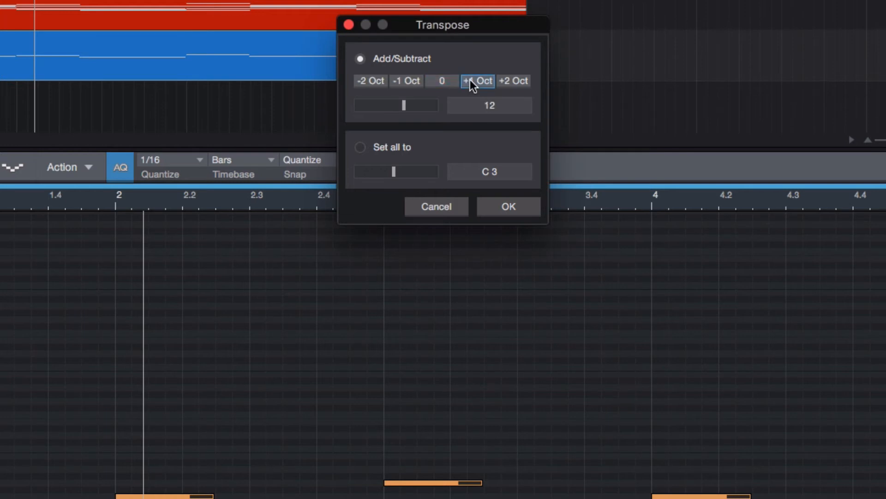
click(505, 210)
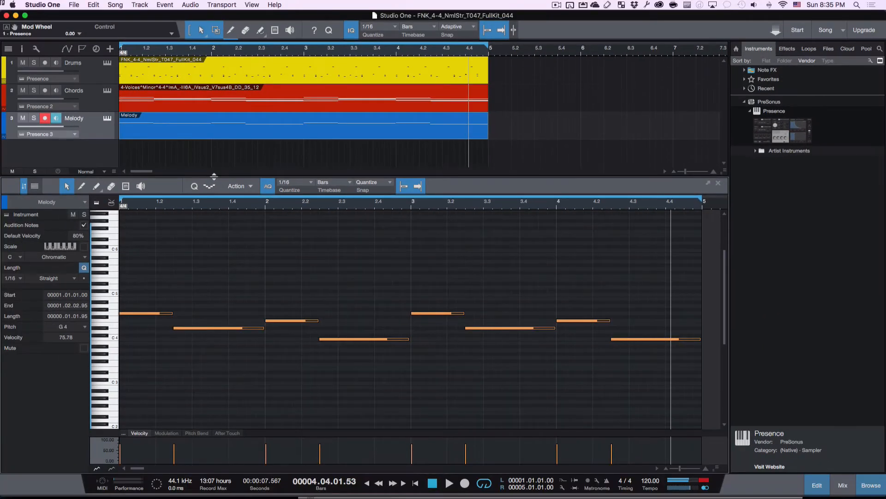
drag(214, 176, 214, 244)
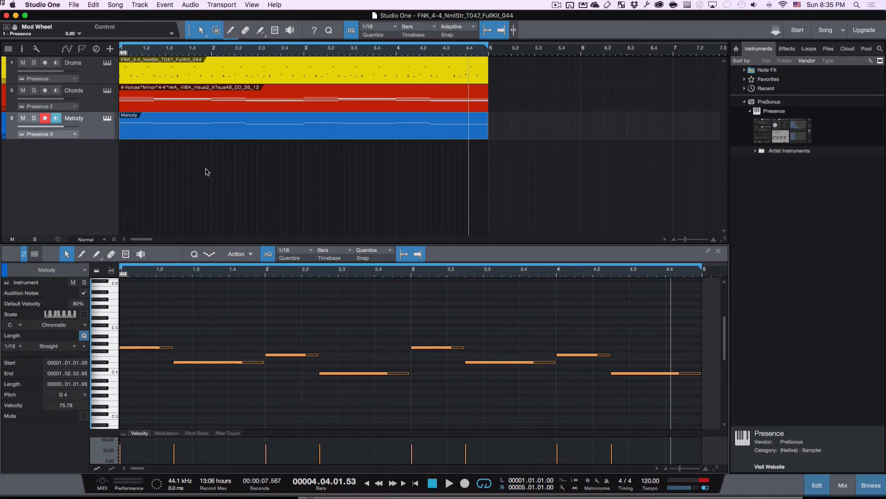
- In the Mix console, lower Melody to -9.1 dB and turn the Drums level down
click(847, 491)
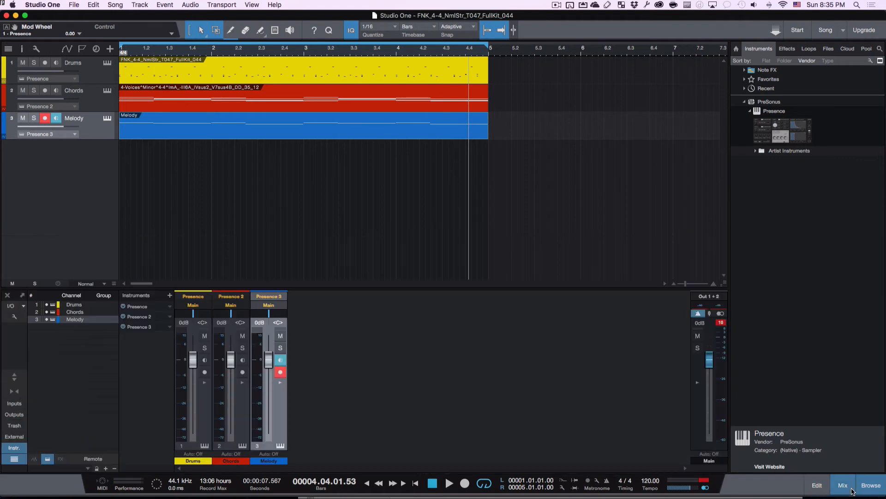
key(space)
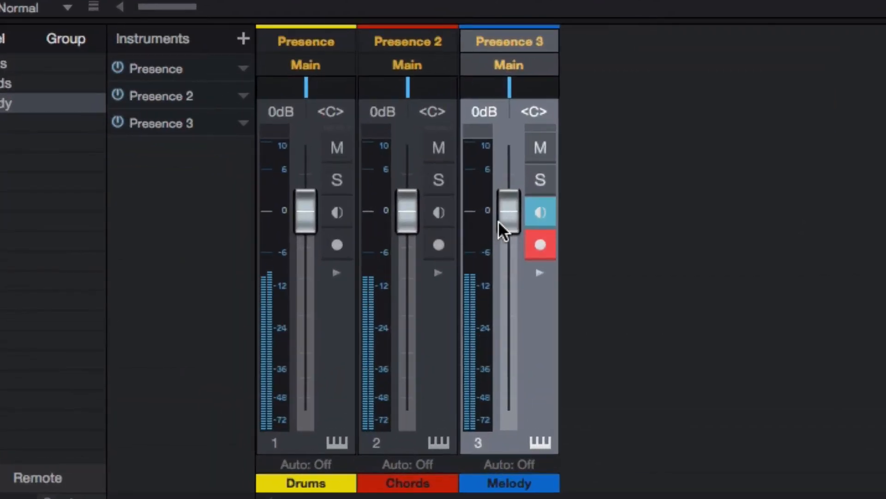
drag(267, 363, 262, 383)
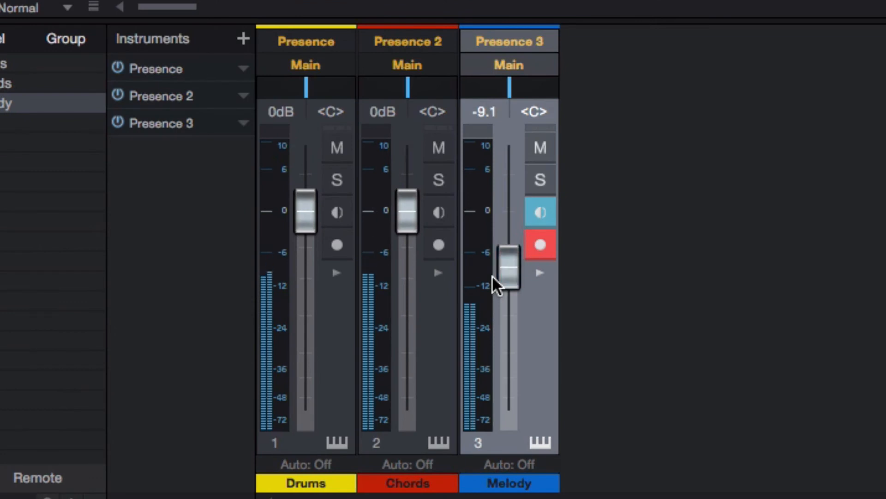
drag(308, 226, 300, 300)
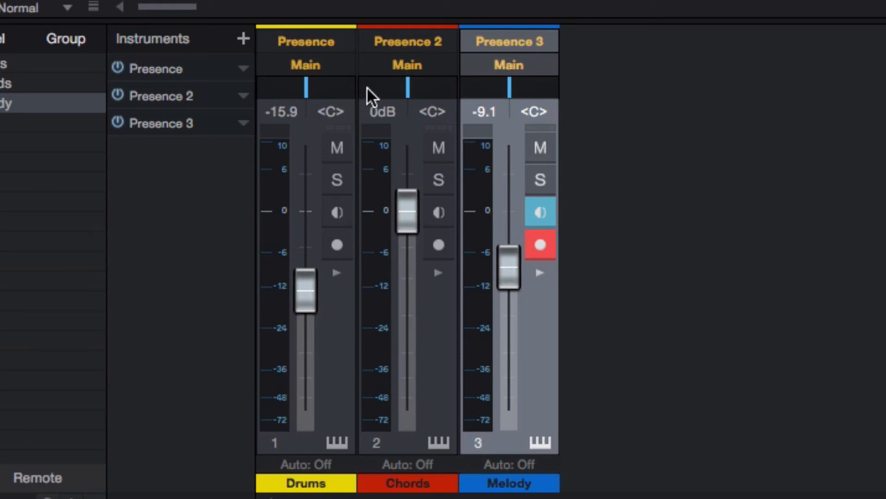
- Pan Chords to R58 and Drums to L68, and set Drums to -7.9 dB
drag(407, 88, 434, 91)
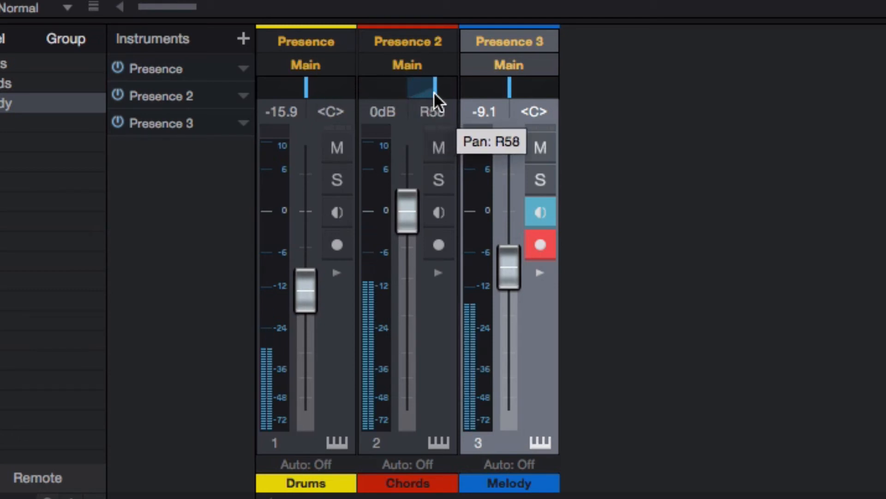
drag(304, 89, 272, 88)
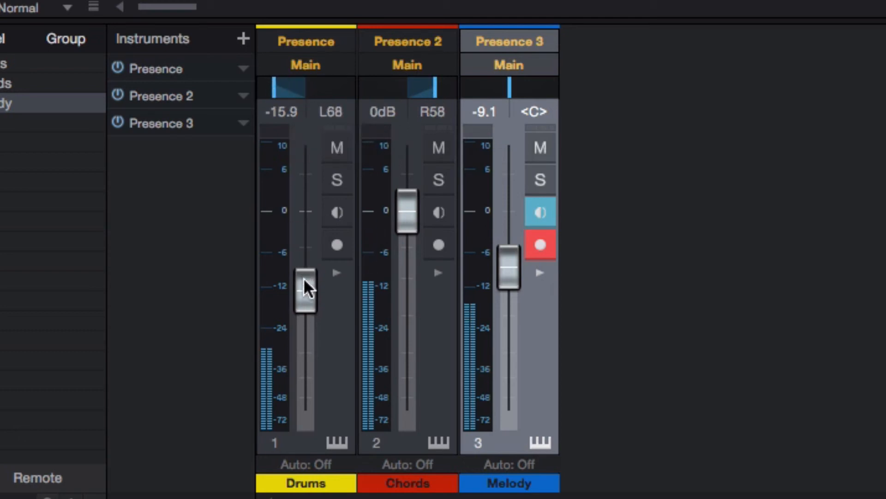
mouse_move(304, 278)
mouse_down()
mouse_move(304, 251)
mouse_move(305, 265)
mouse_up()
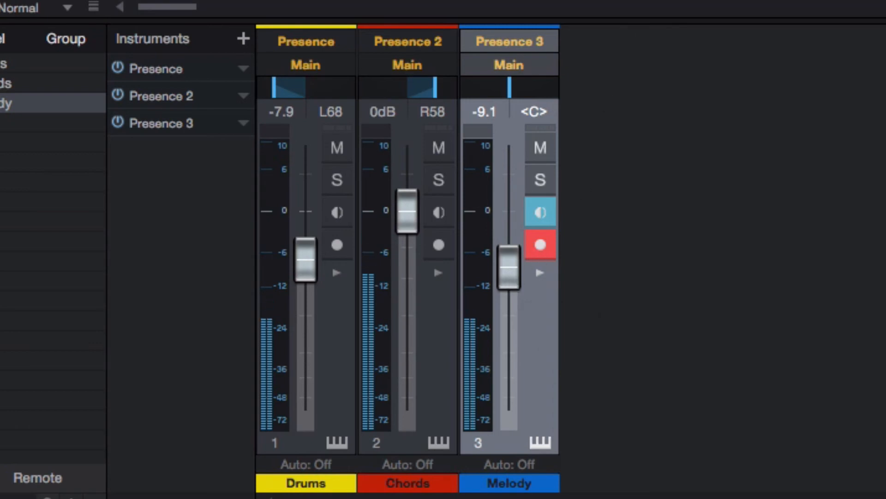
key(super+Tab)
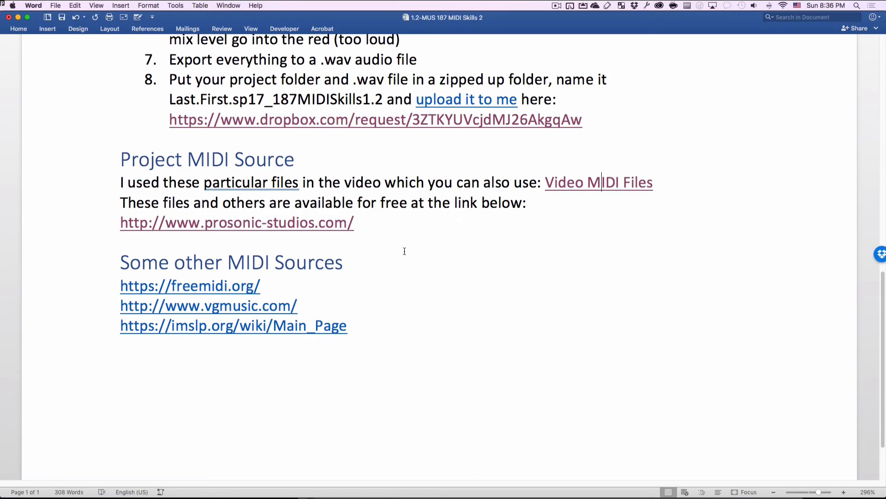
- Scroll through the Word Tasks list covering panning, levels and exporting
scroll(404, 251, up, 10)
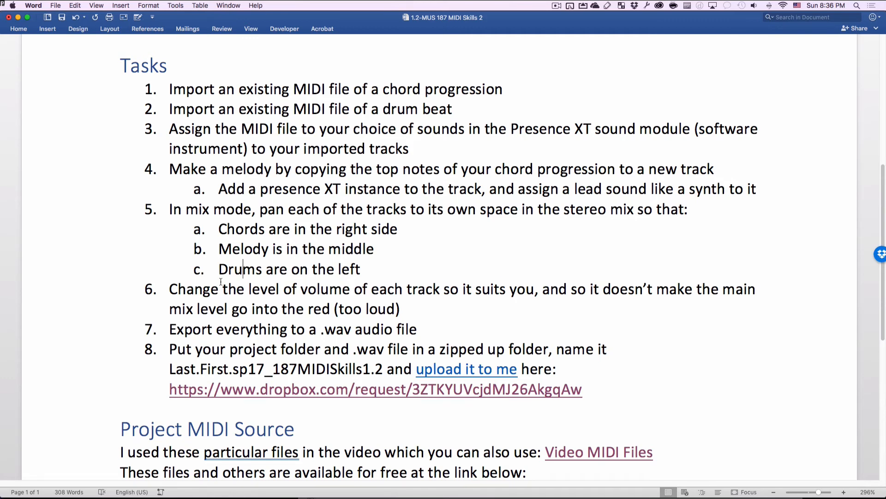
scroll(221, 281, down, 2)
scroll(389, 268, down, 5)
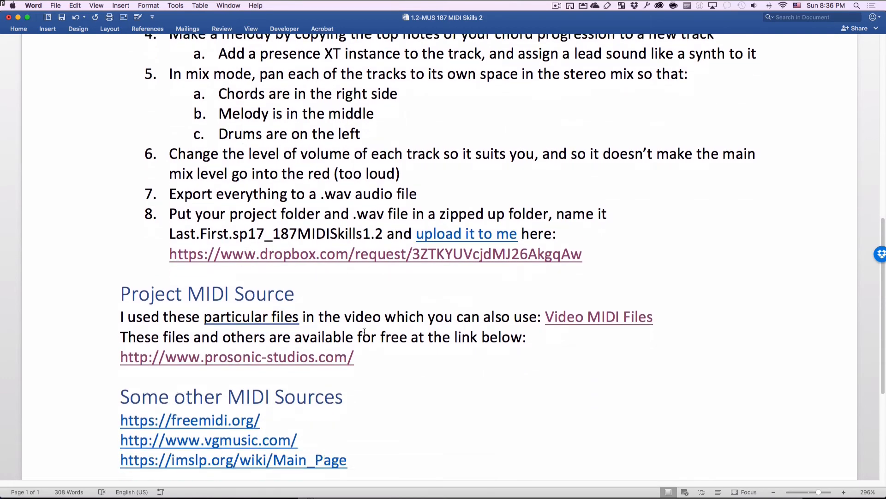
scroll(365, 332, up, 3)
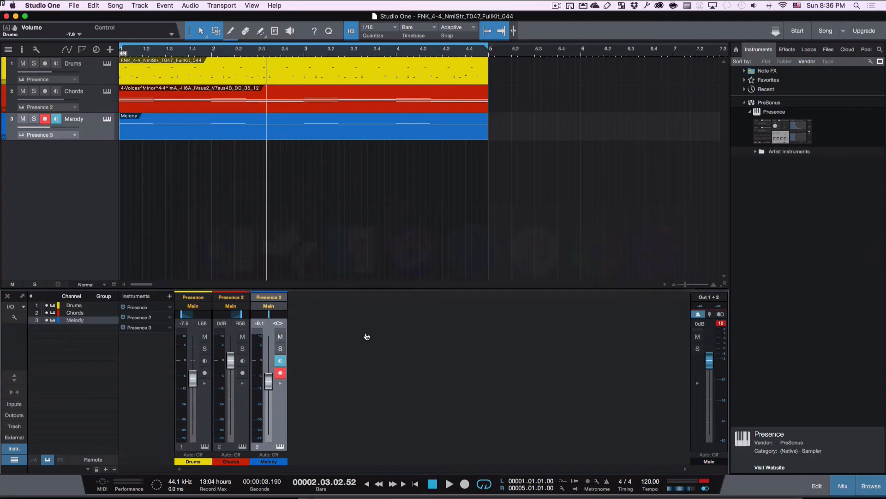
- Play and stop the mix, return to bar 1, and open the Song menu
key(space)
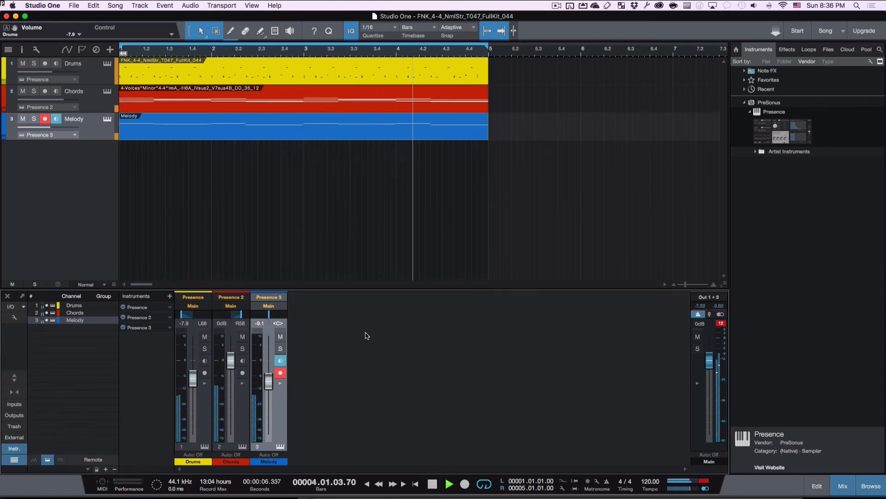
key(space)
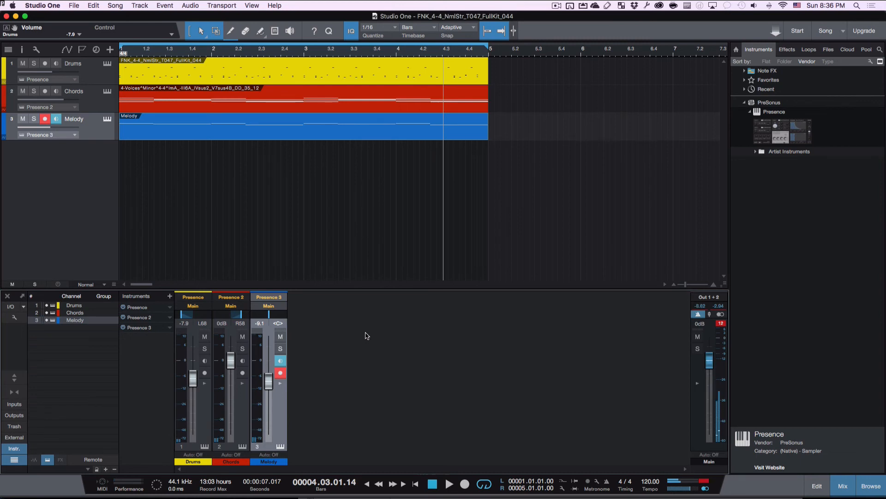
key(comma)
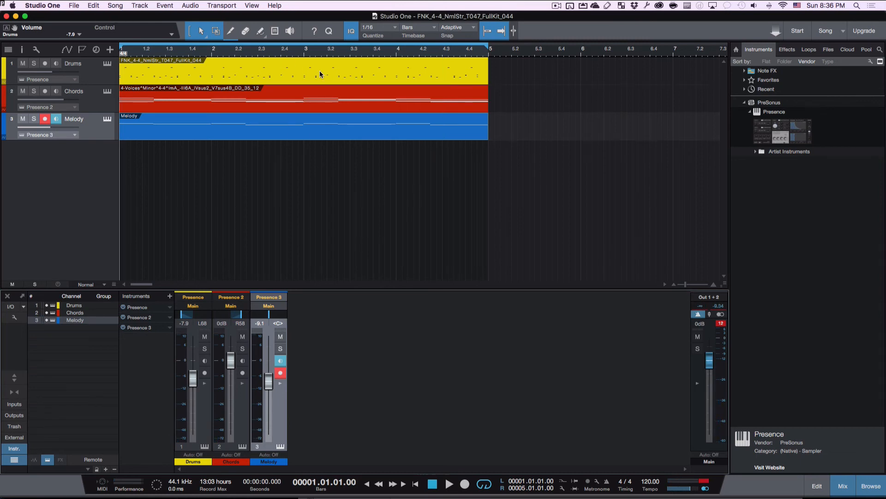
click(115, 6)
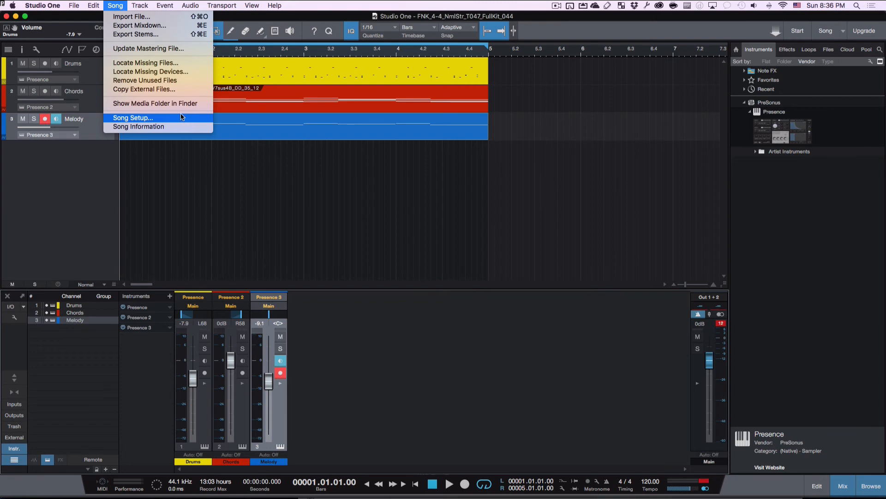
- Export the mixdown as Mixdown.wav, a 16-bit 44.1 kHz Wave file
click(173, 27)
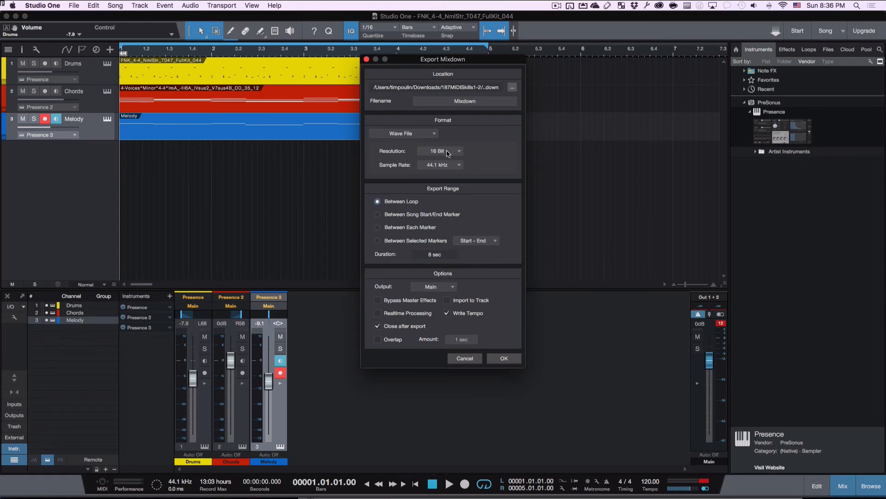
click(503, 359)
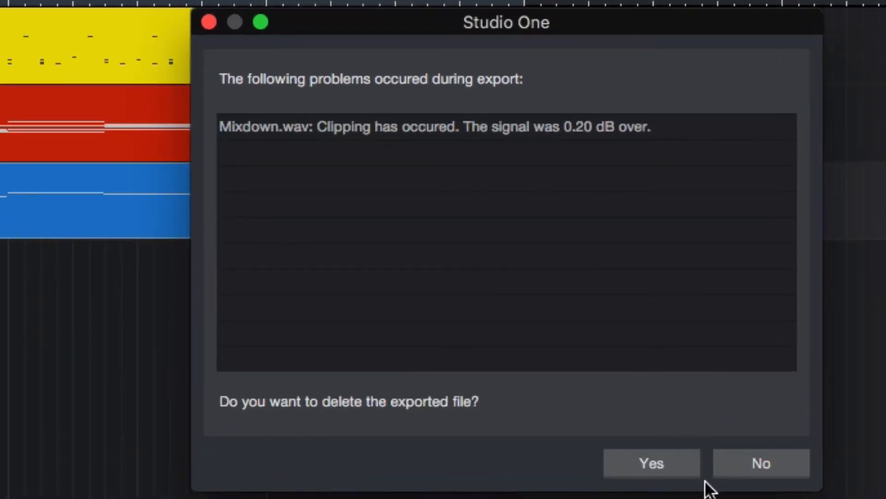
- Keep the clipped Mixdown.wav and lower the Main Out 1+2 fader to about -2.7 dB
click(750, 465)
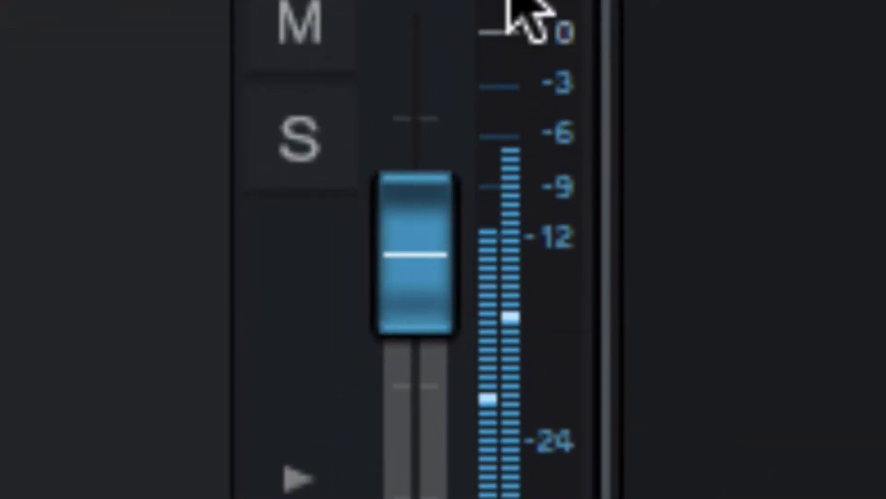
mouse_move(507, 1)
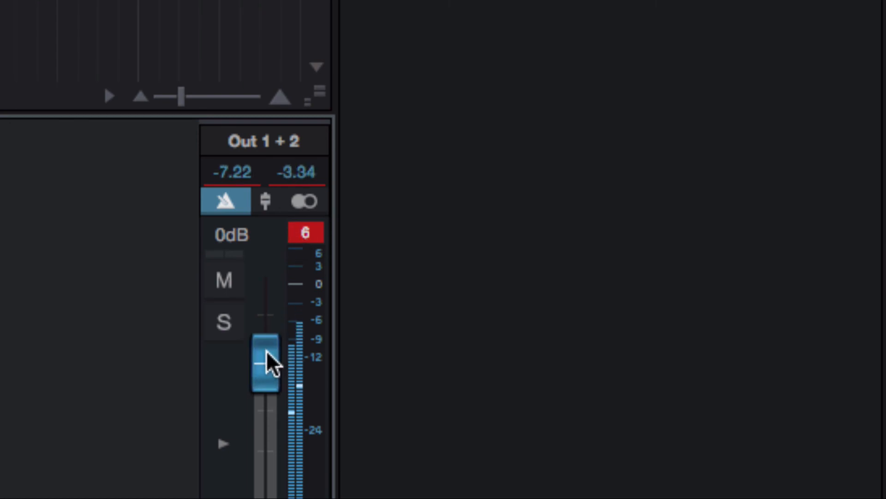
drag(269, 361, 263, 372)
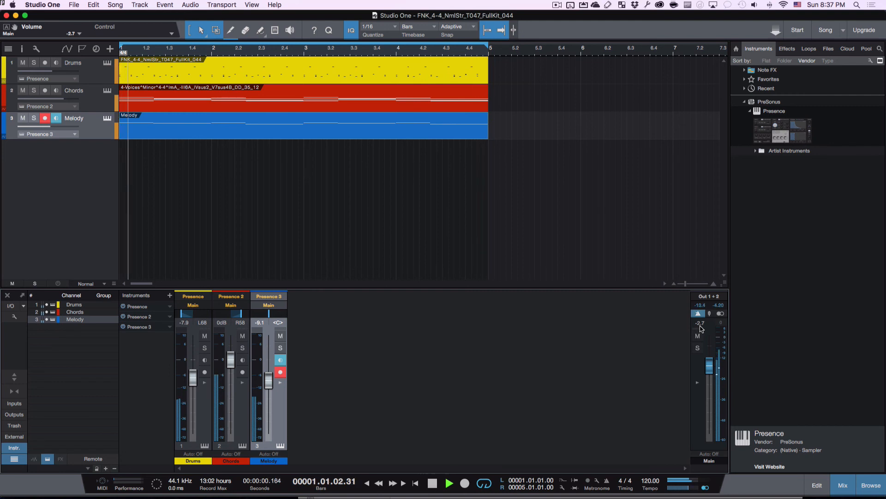
- Play the song through to check the new mix, then return to the start
key(space)
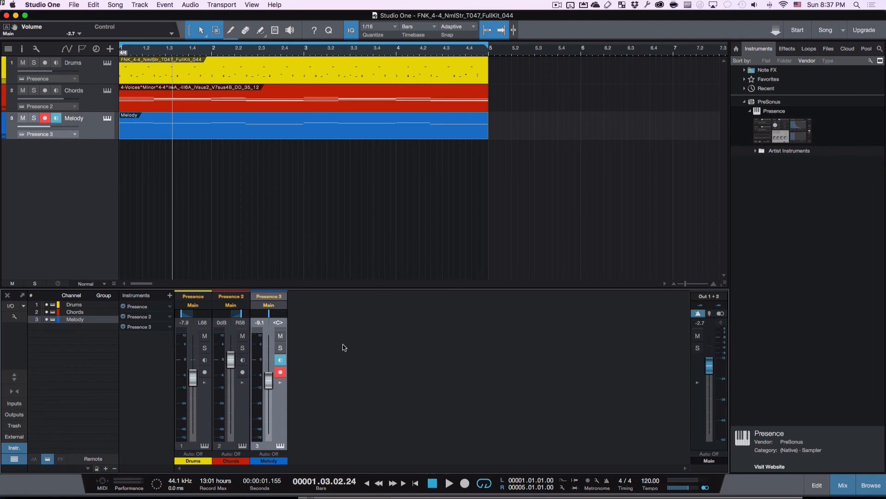
key(space)
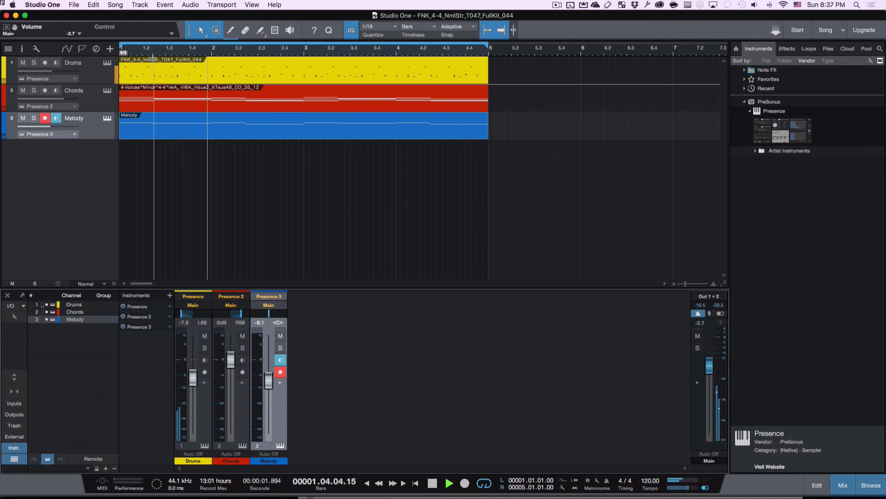
key(space)
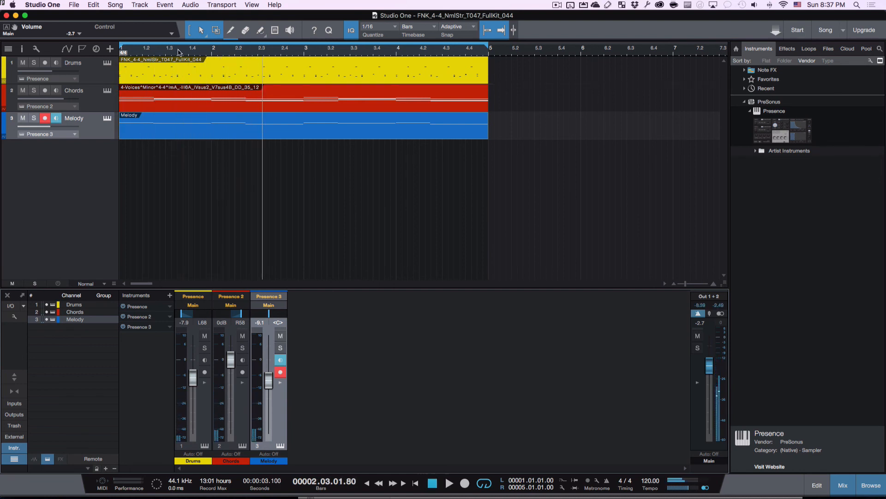
key(Home)
- Export the song as a WAV mixdown with Song > Export Mixdown
click(70, 5)
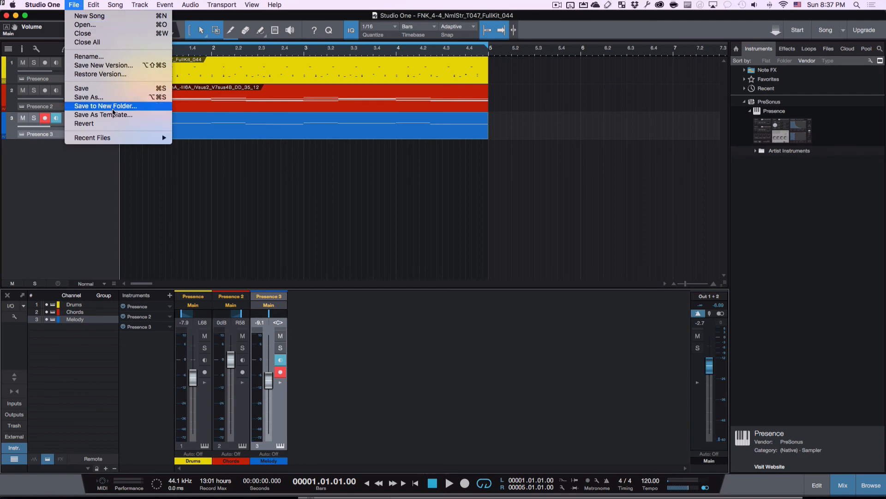
mouse_move(123, 8)
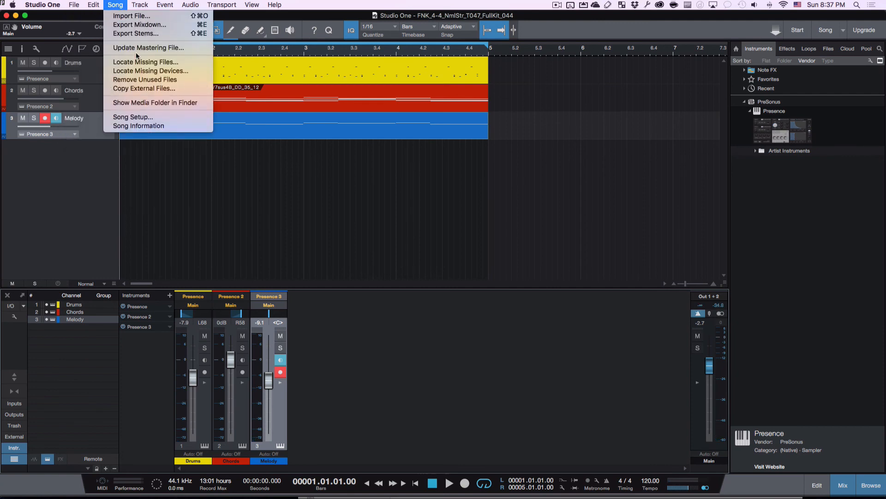
click(140, 25)
click(499, 359)
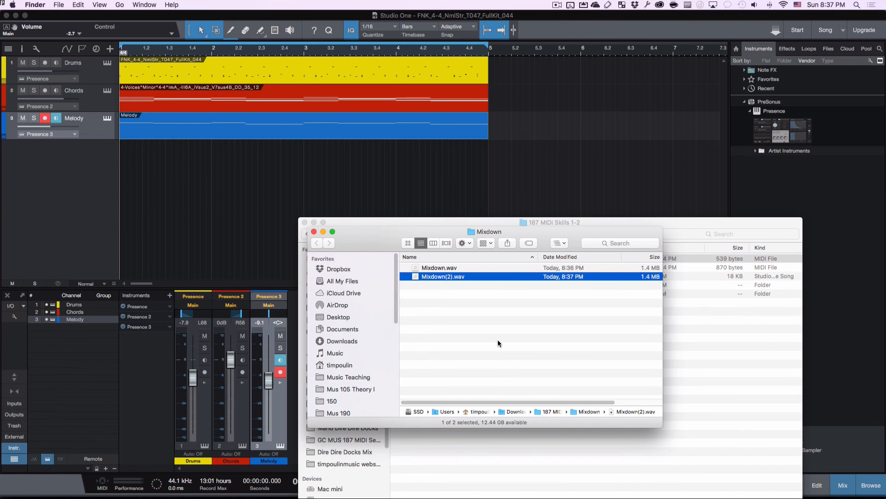
- Preview the exported WAV in Quick Look, then close the Mixdown folder window
key(space)
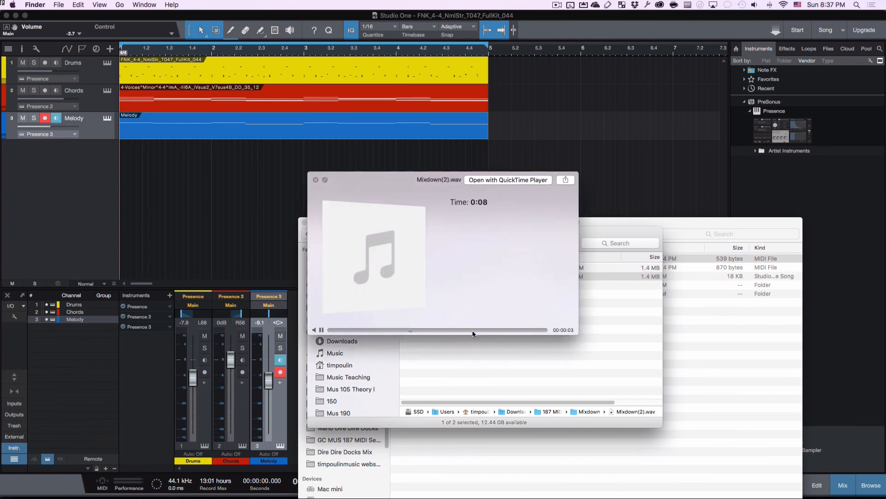
key(space)
key(super+w)
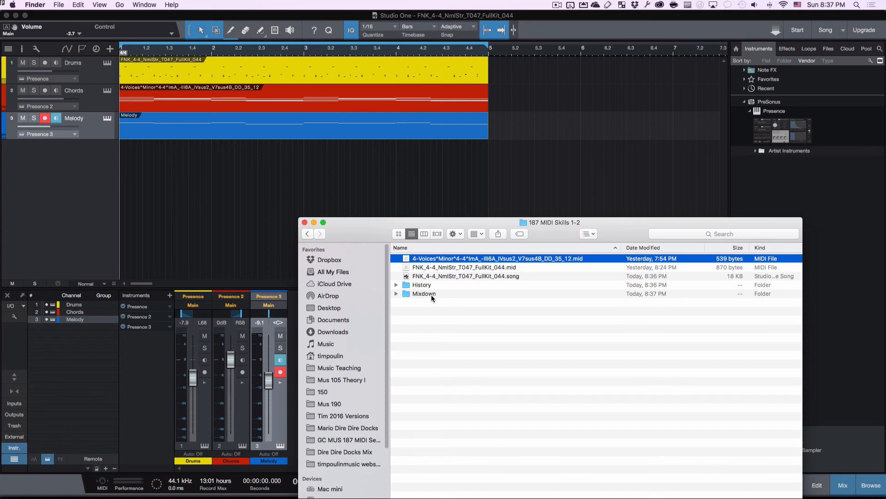
- Compress all five project items into a zip and rename Archive.zip with the student's name
key(super+a)
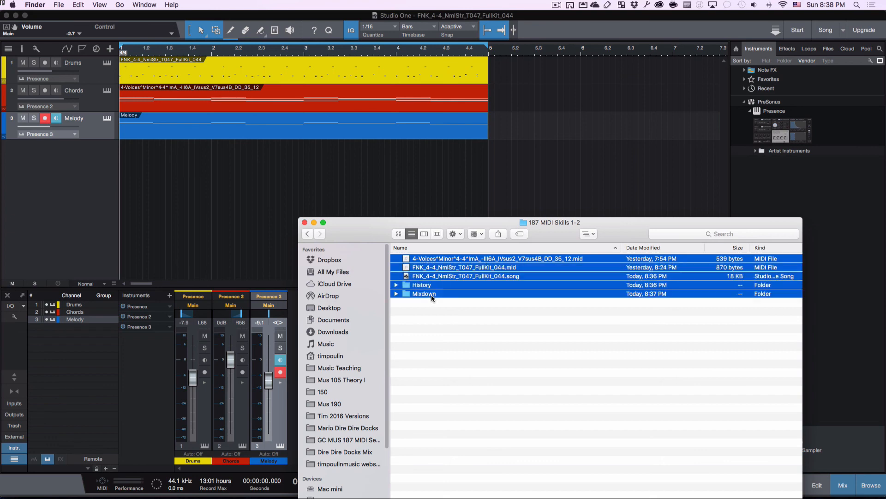
right_click(431, 294)
click(472, 375)
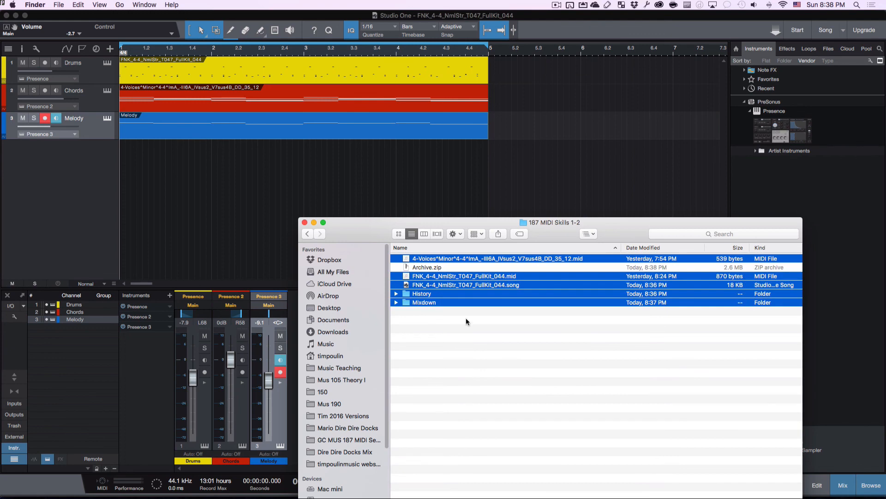
click(415, 268)
click(415, 268)
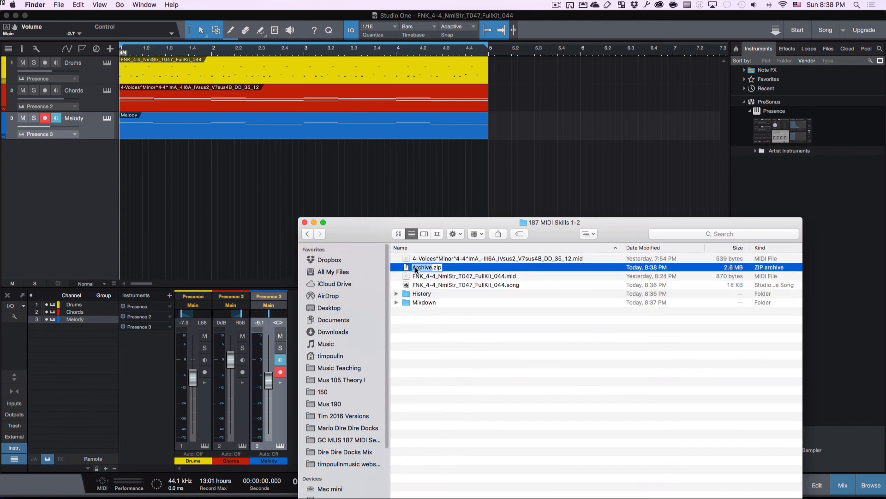
key(super+Tab)
key(super+Tab)
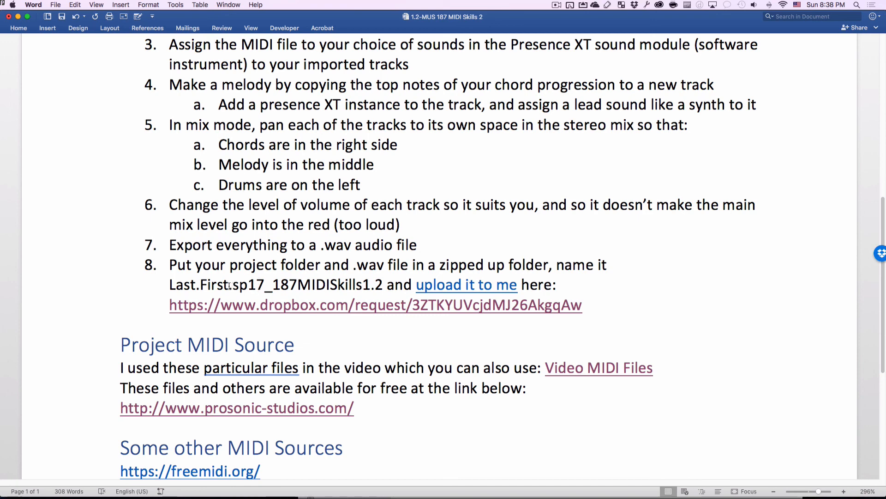
- Append the .sp17_187MIDISkills1.2 suffix from Word to the zip archive's file name
drag(231, 284, 381, 284)
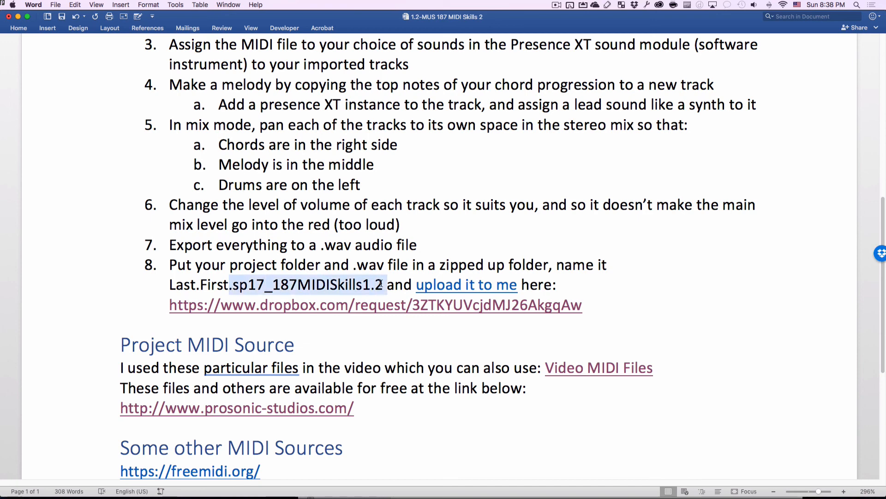
key(super+Tab)
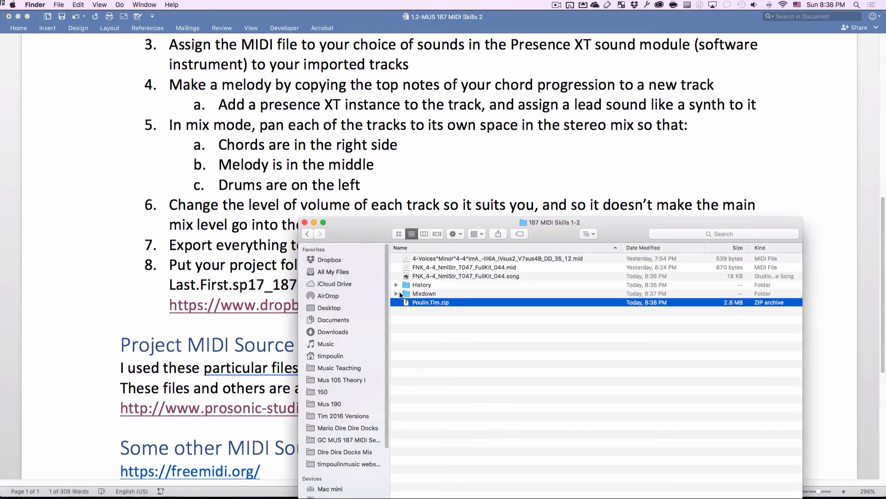
key(Return)
key(super+v)
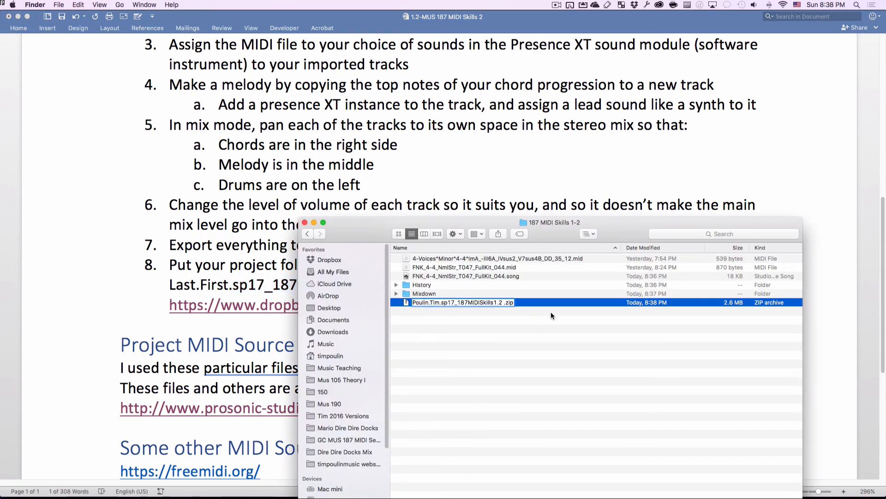
key(BackSpace)
key(Return)
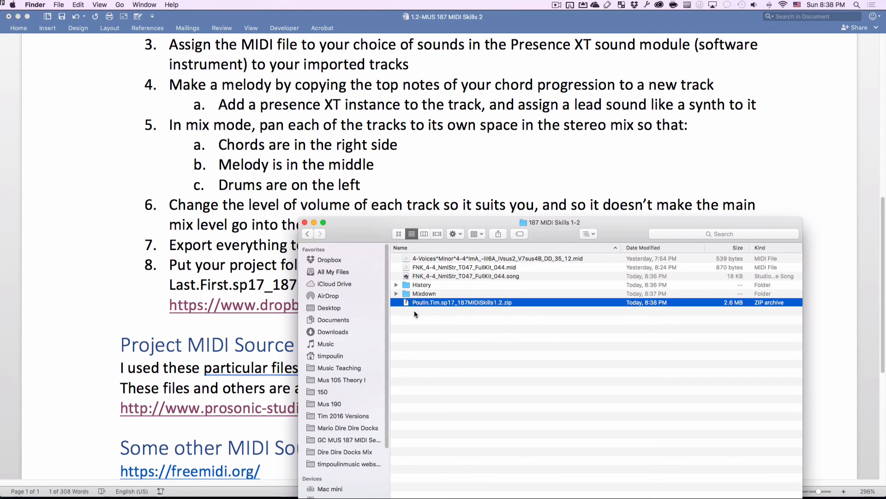
key(super+Tab)
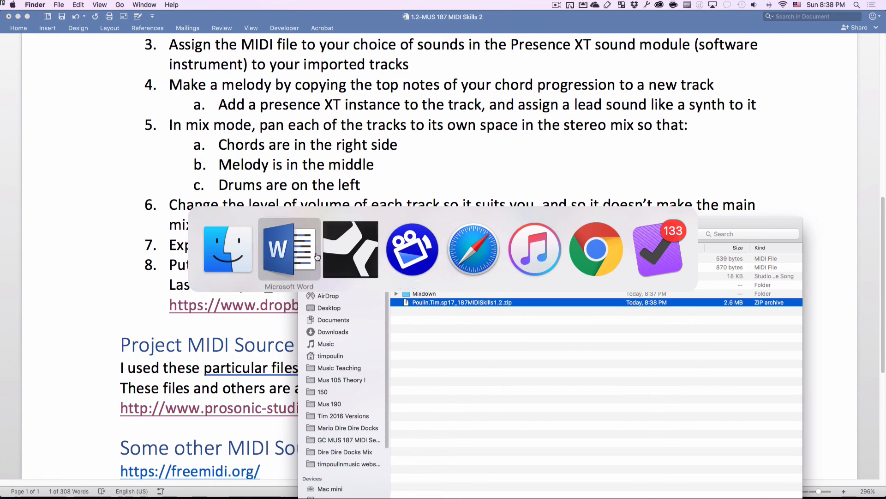
- Bring Safari forward and close the extra Dropbox window
click(456, 253)
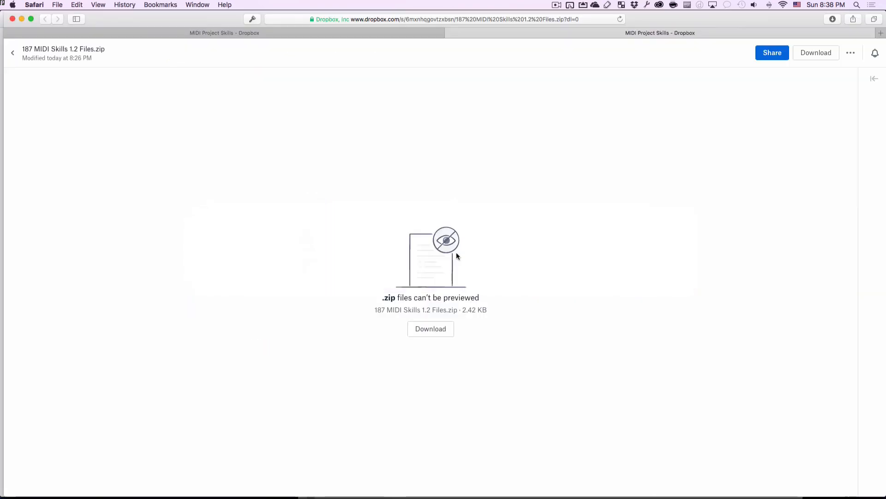
key(ctrl+shift+Tab)
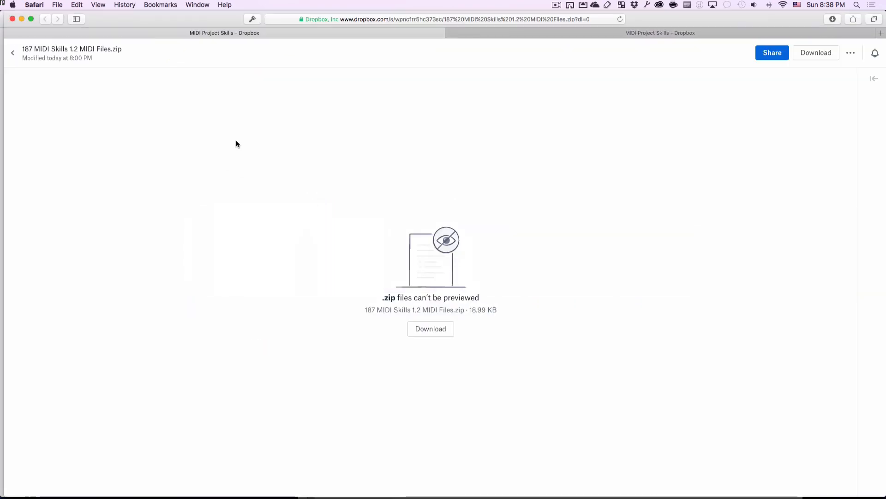
key(super+w)
key(super+w)
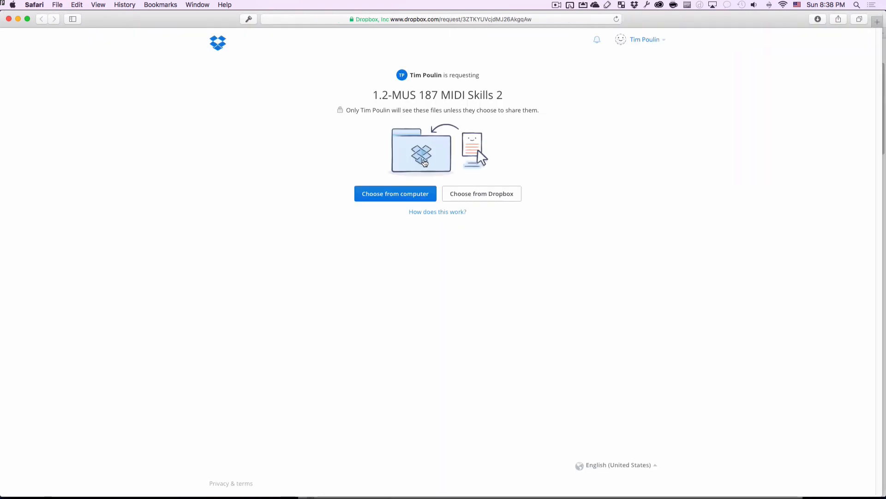
- Upload the renamed zip from Downloads/187 MIDI Skills 1-2 to the file request
click(387, 196)
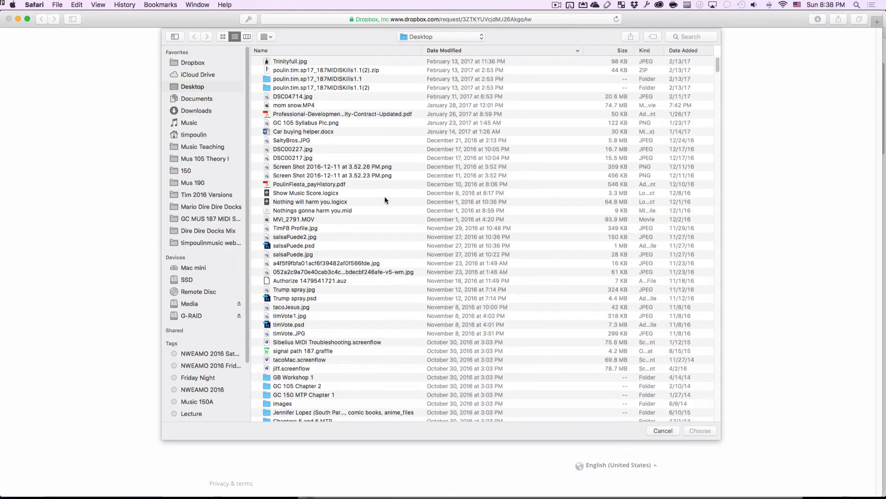
click(209, 109)
double_click(337, 61)
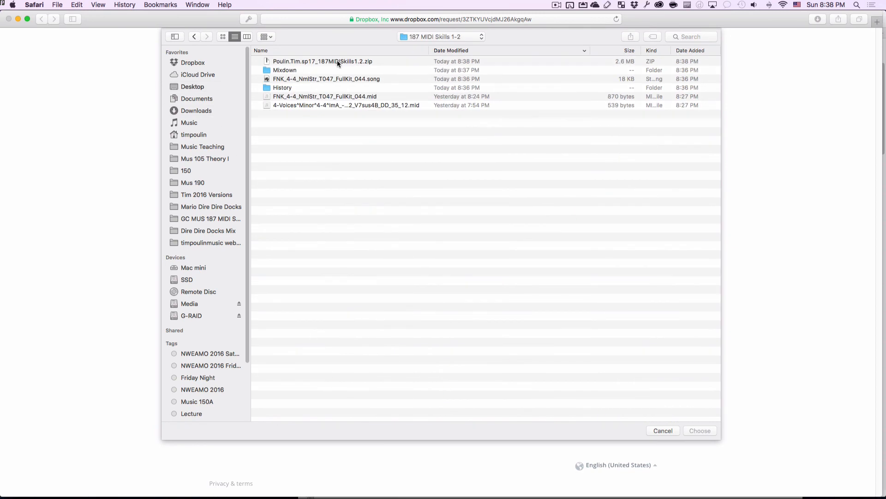
click(359, 62)
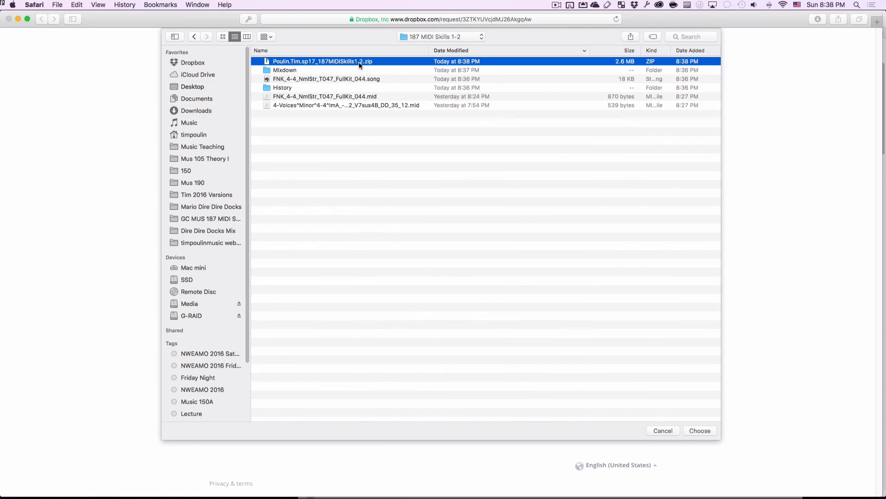
click(700, 431)
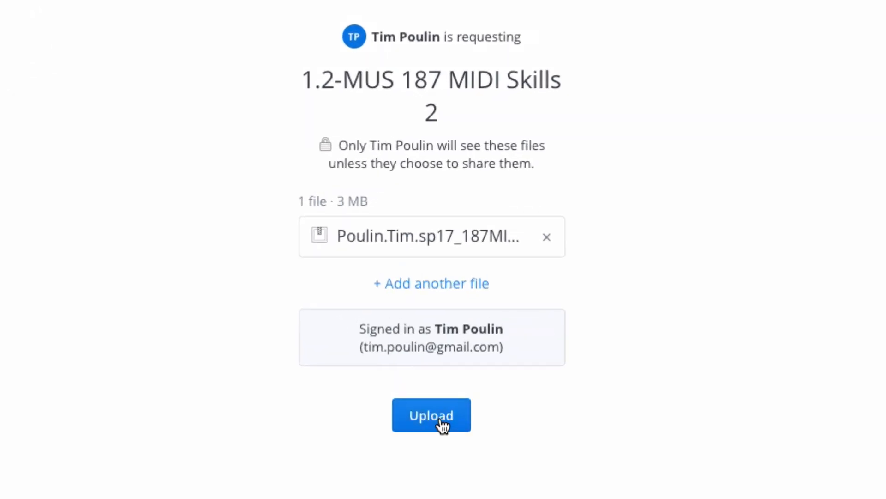
click(443, 426)
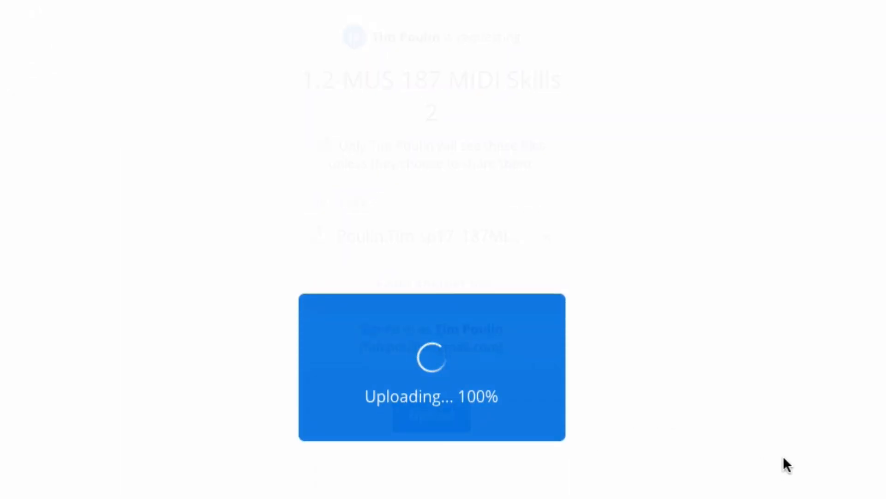